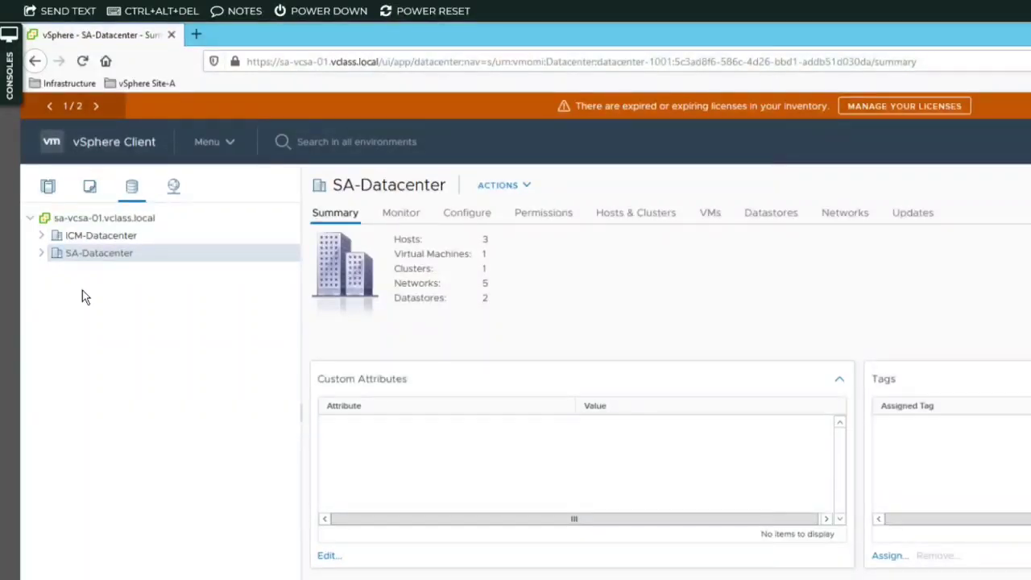
Convert the Photon-Template virtual machine in ICM-Datacenter to a template and move it into the Lab Templates folder
left_click(90, 188)
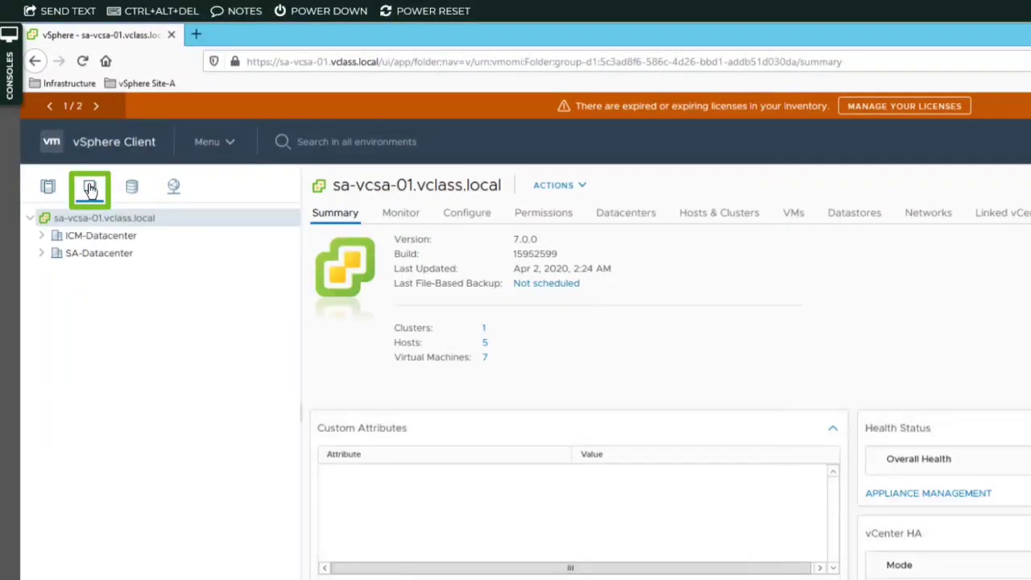
left_click(40, 236)
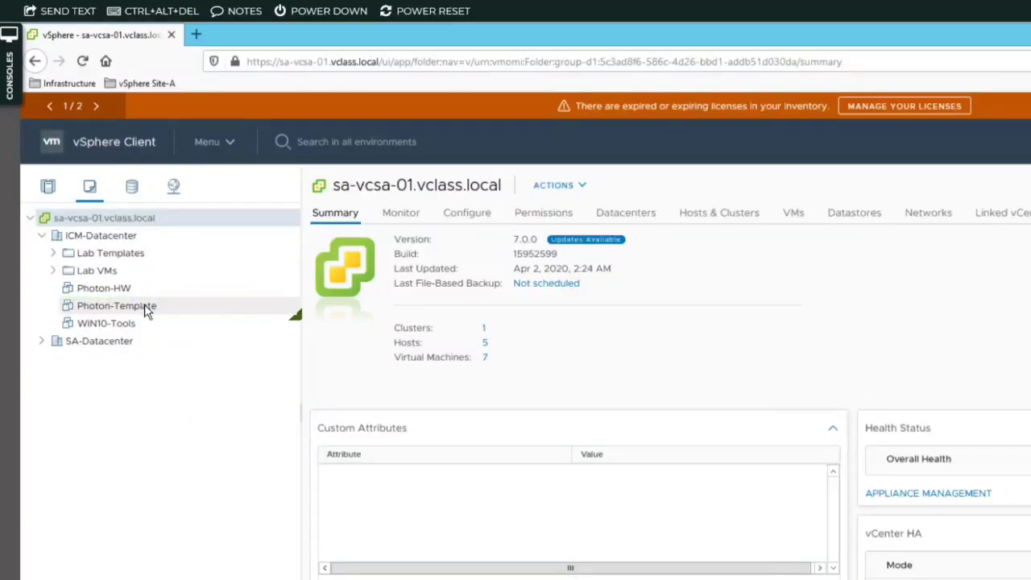
right_click(147, 309)
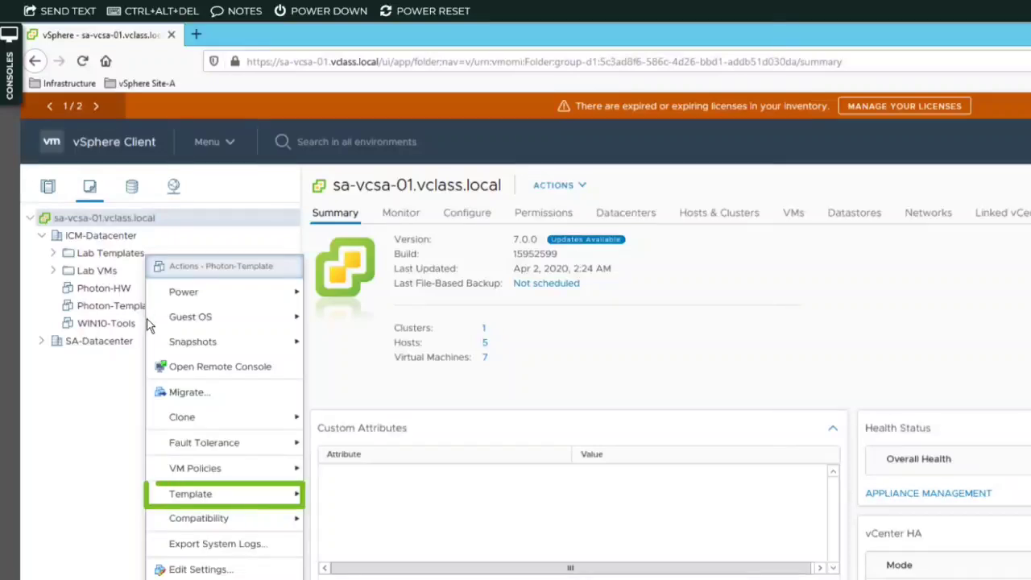
mouse_move(228, 493)
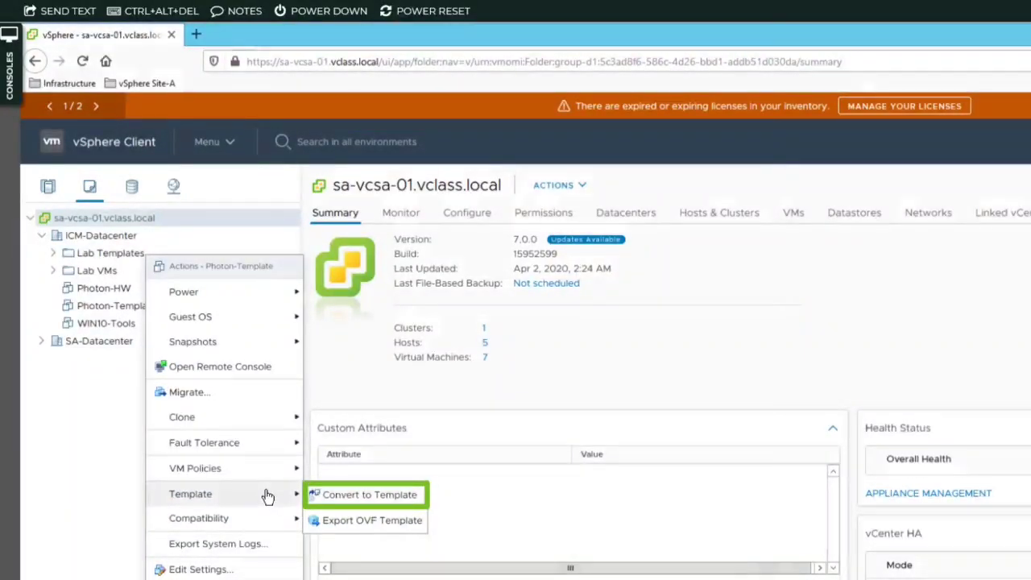
mouse_move(267, 426)
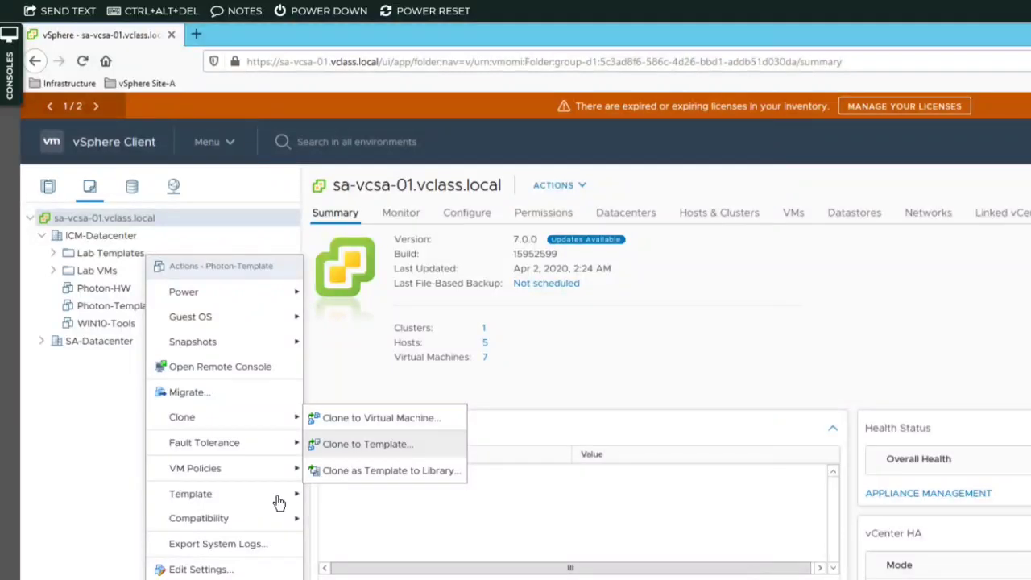
mouse_move(277, 502)
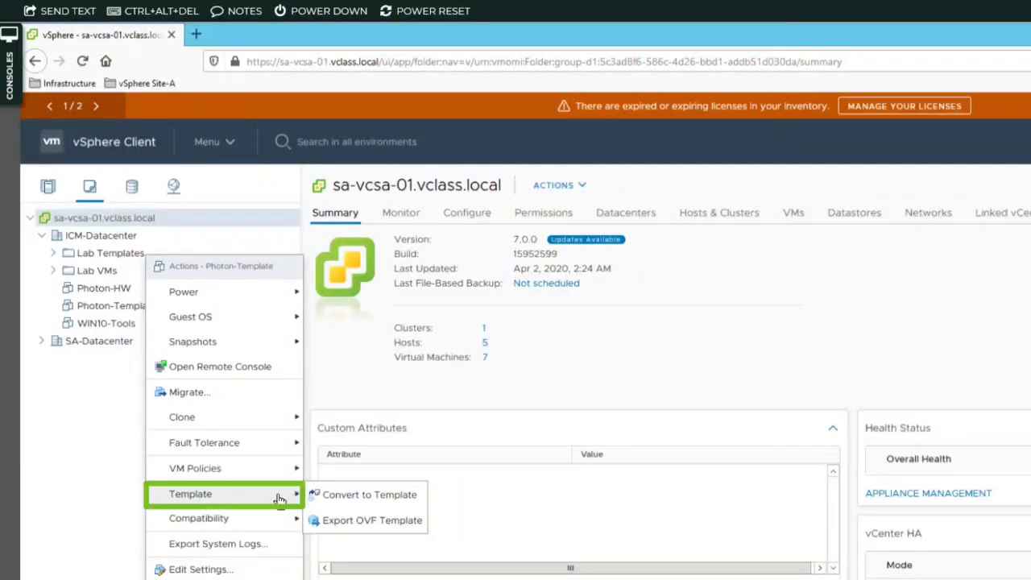
left_click(362, 496)
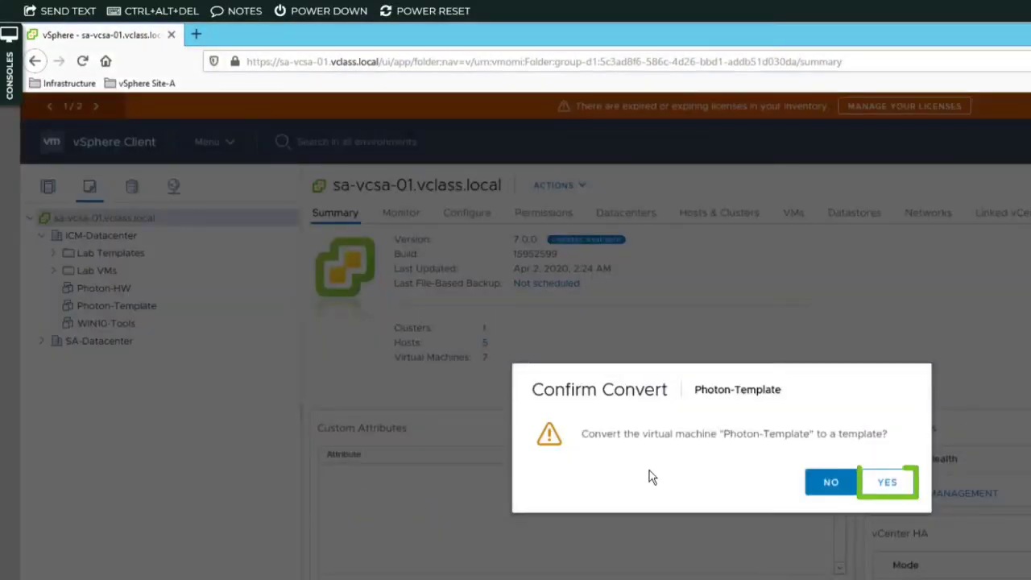
left_click(885, 483)
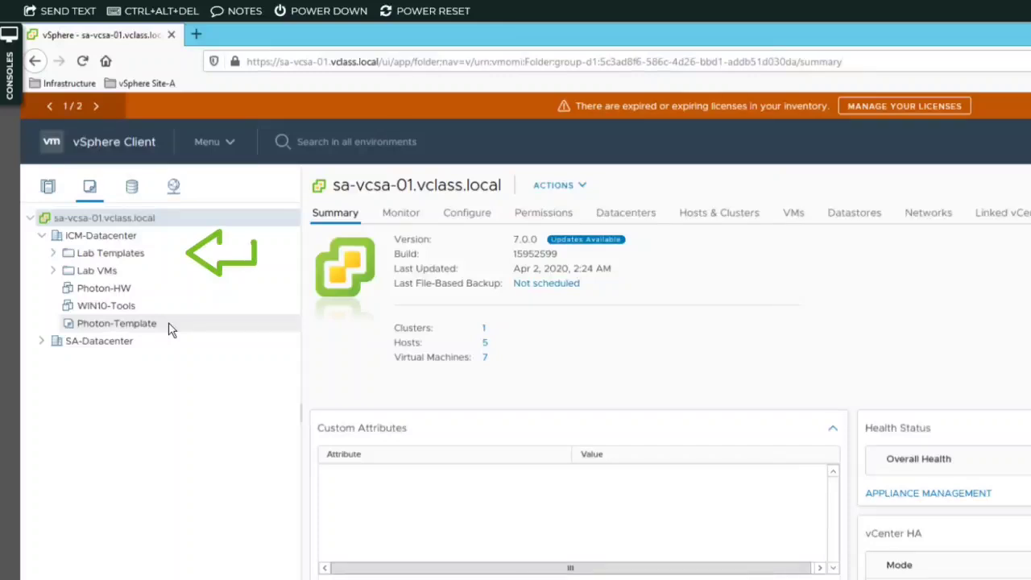
left_click_drag(170, 329, 148, 259)
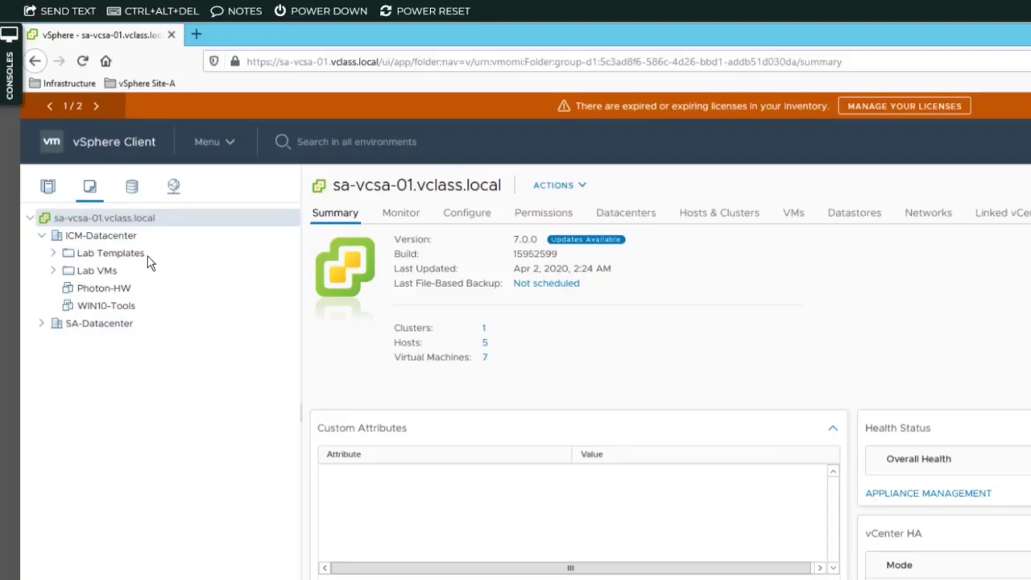
left_click(53, 253)
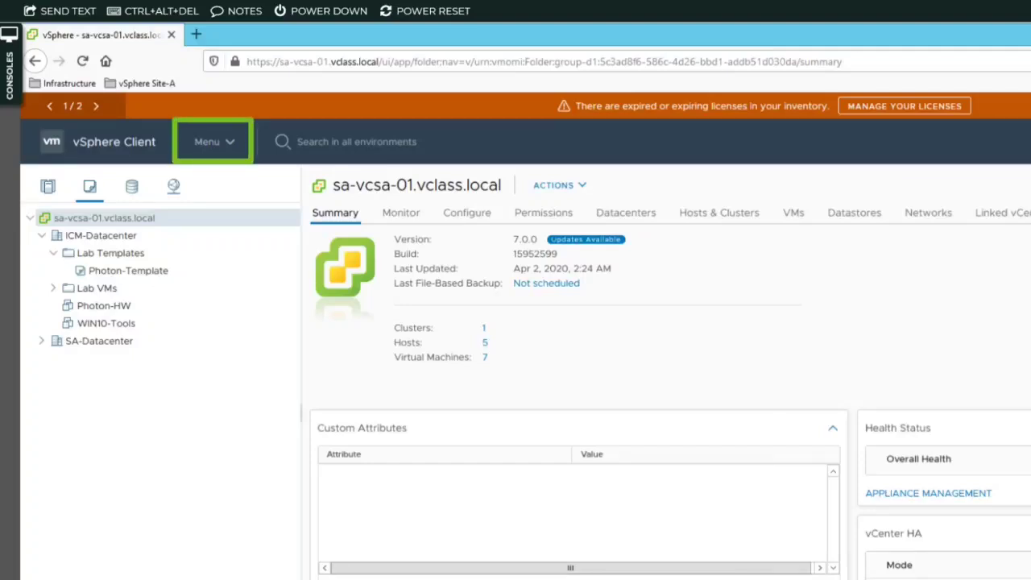
Start a new VM customization specification named Photon-CustomSpec with Linux as the target guest OS
left_click(231, 149)
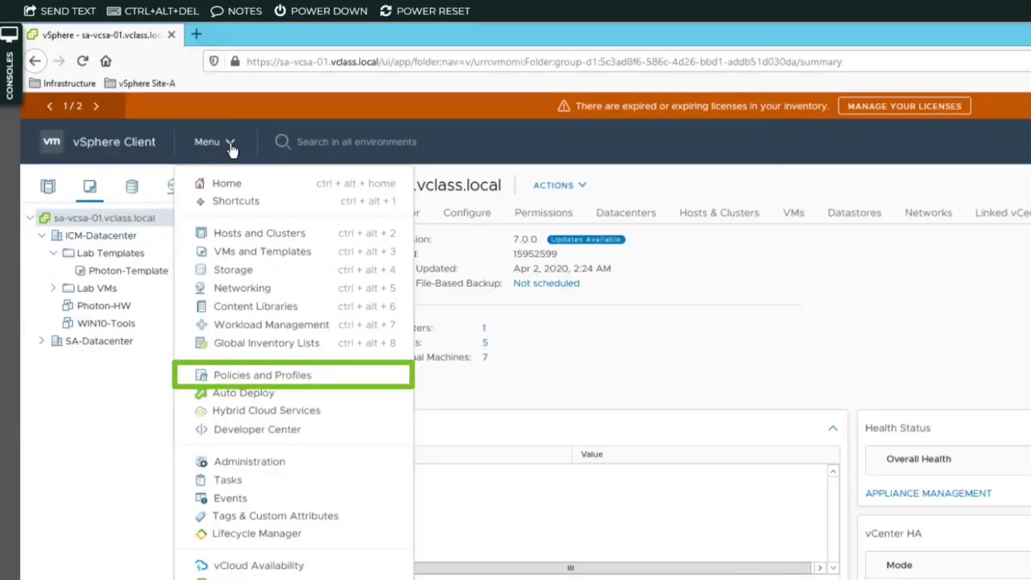
left_click(302, 377)
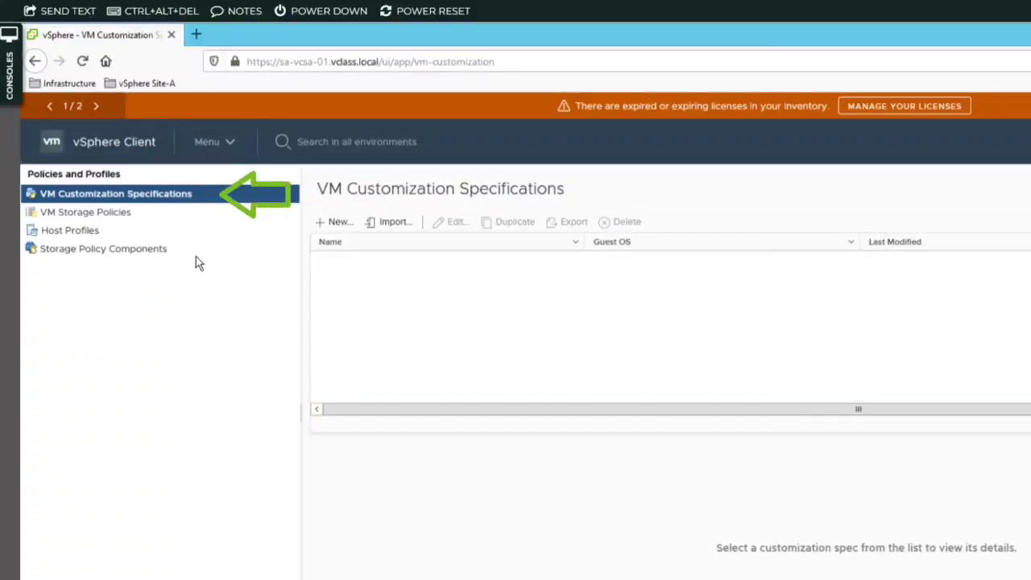
left_click(208, 207)
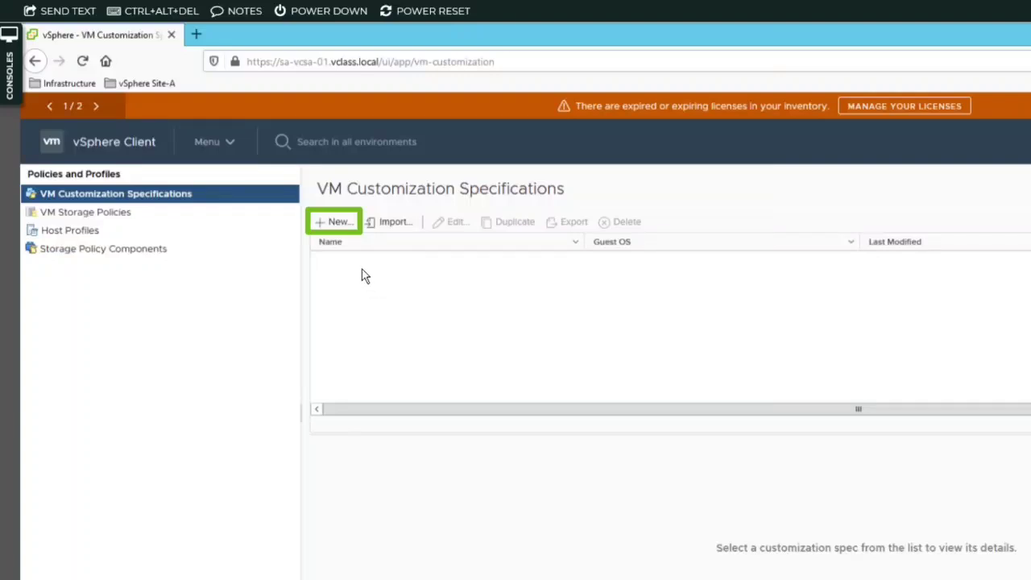
left_click(336, 223)
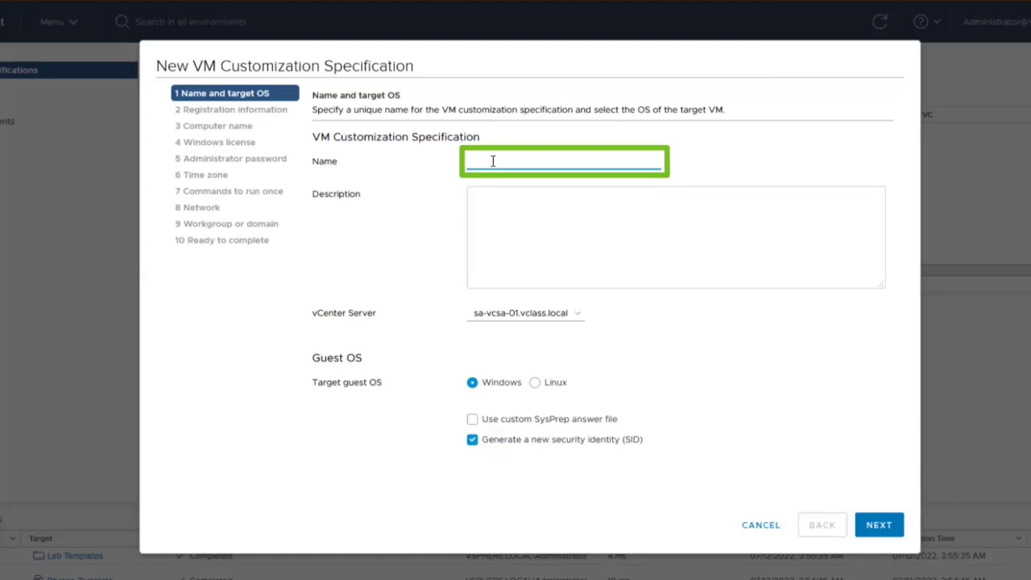
type("Photon-CustomSpec")
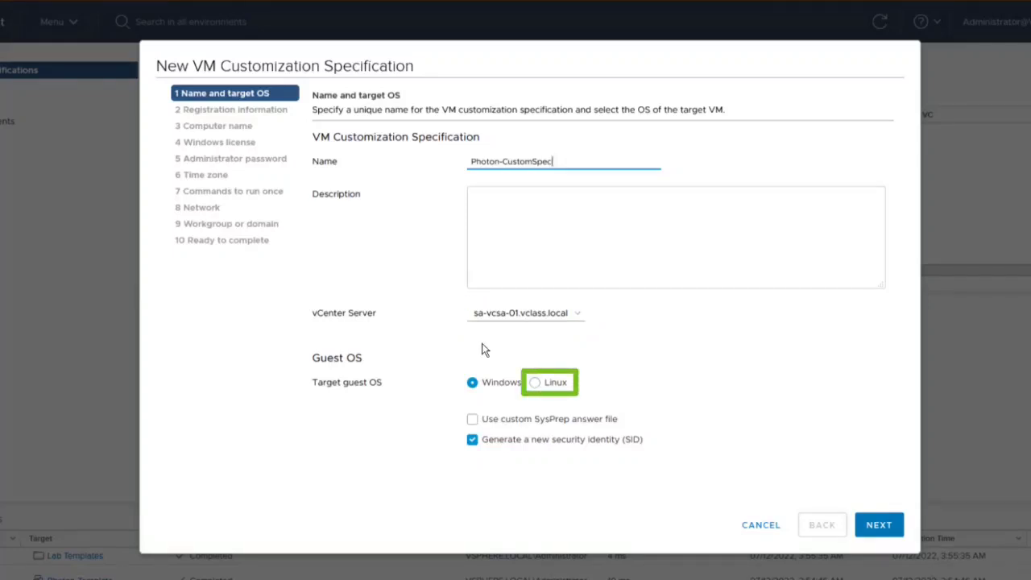
left_click(536, 383)
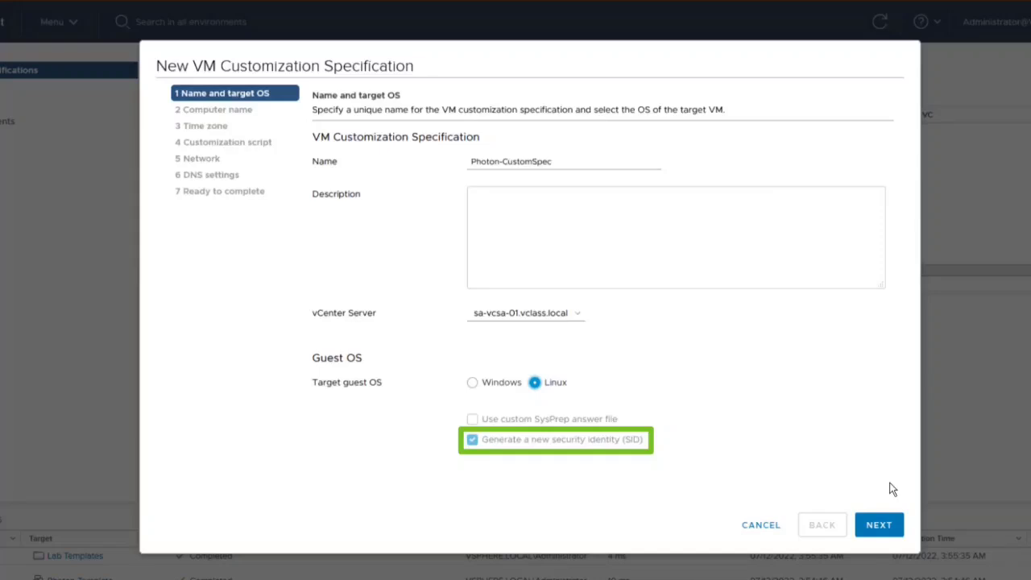
left_click(879, 526)
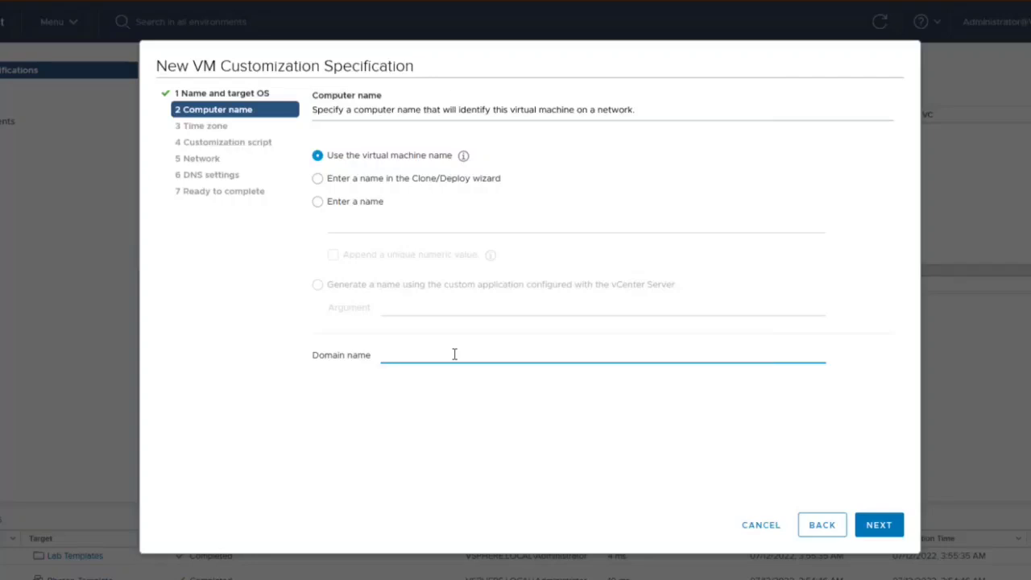
Keep the virtual machine name as the computer name and set the domain name to vclass.local
type("vcla")
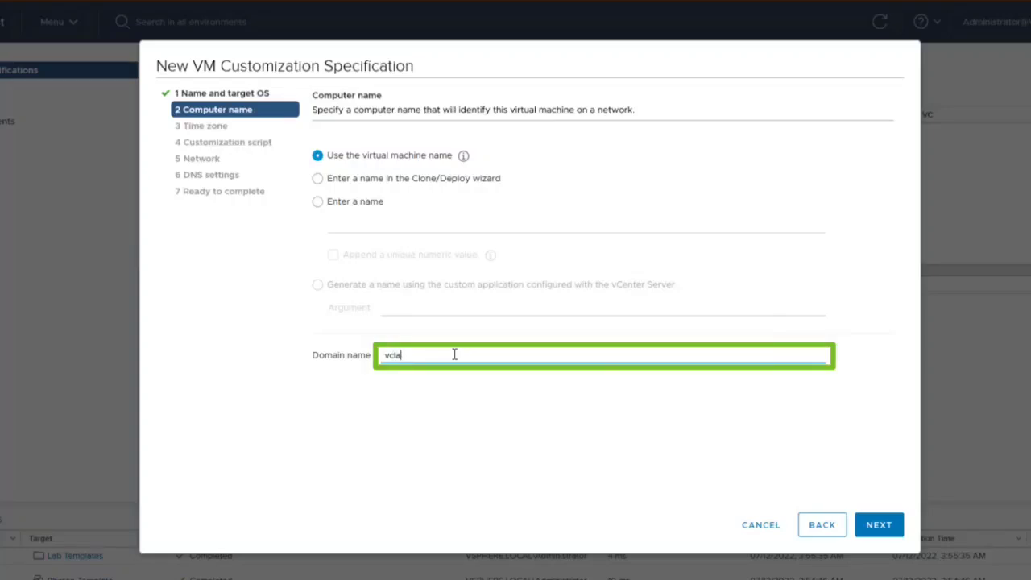
type("ss.local")
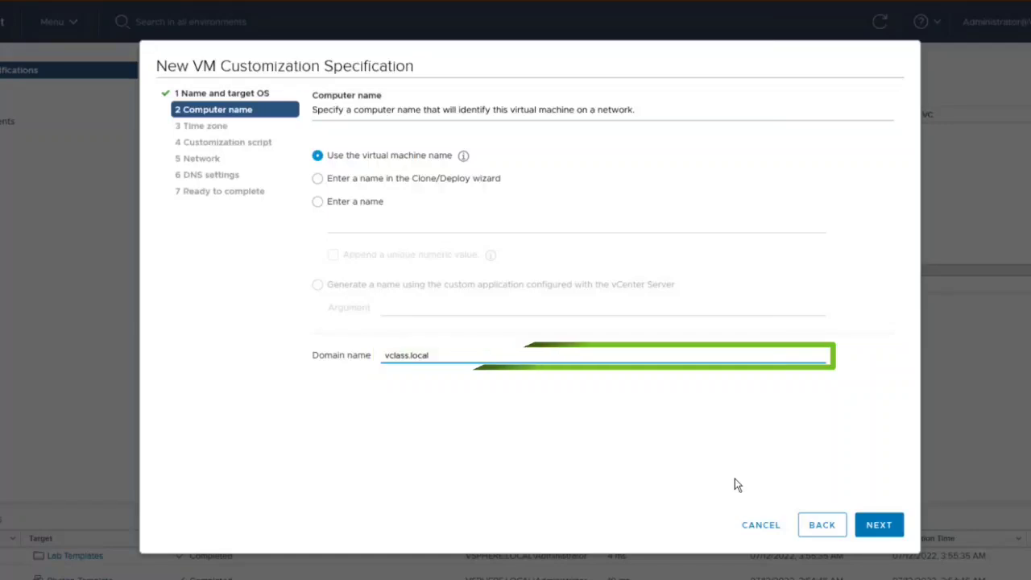
left_click(878, 525)
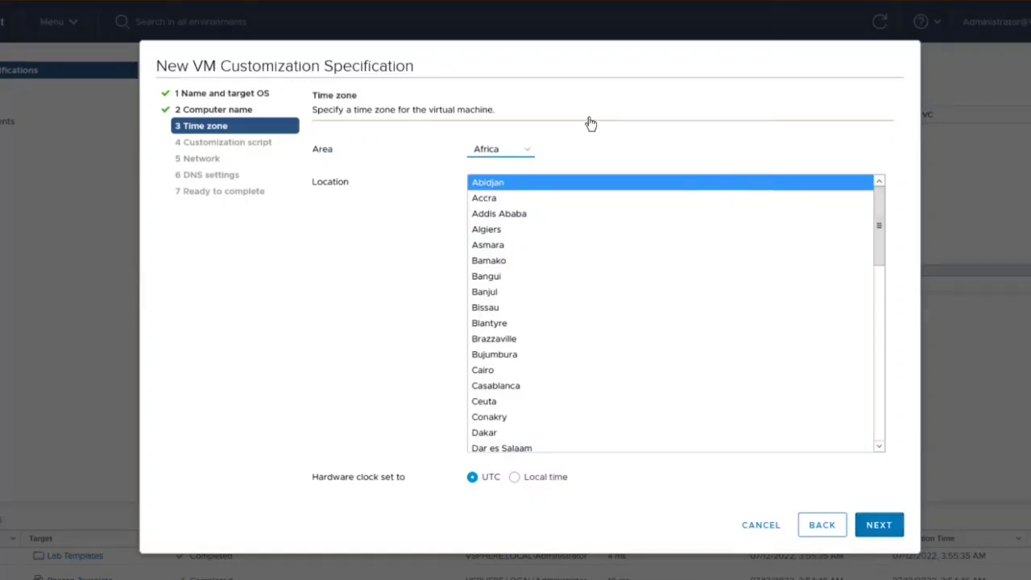
Set the time zone to US Pacific, leaving the customization script empty and the network on standard DHCP settings
left_click(525, 152)
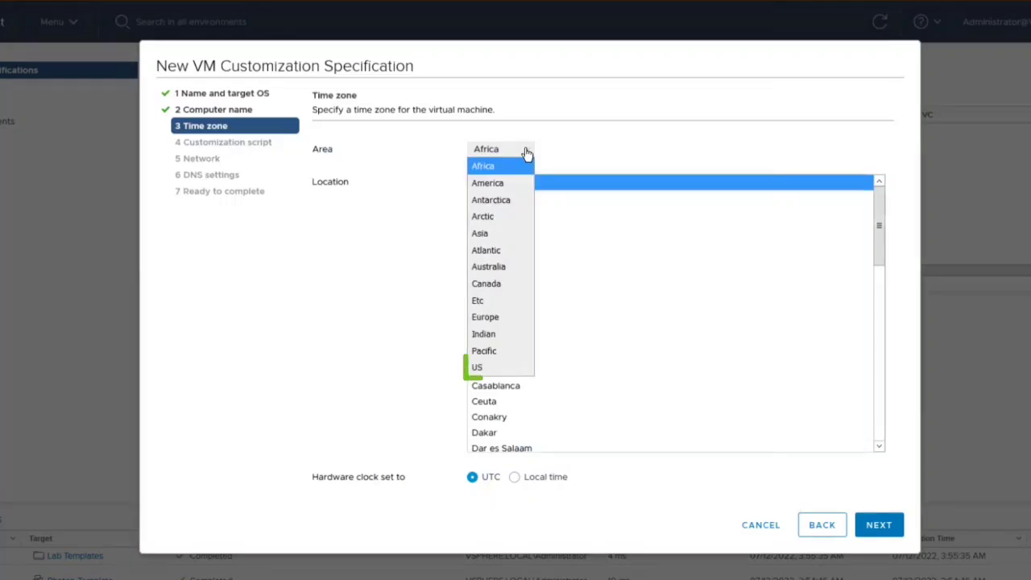
left_click(479, 367)
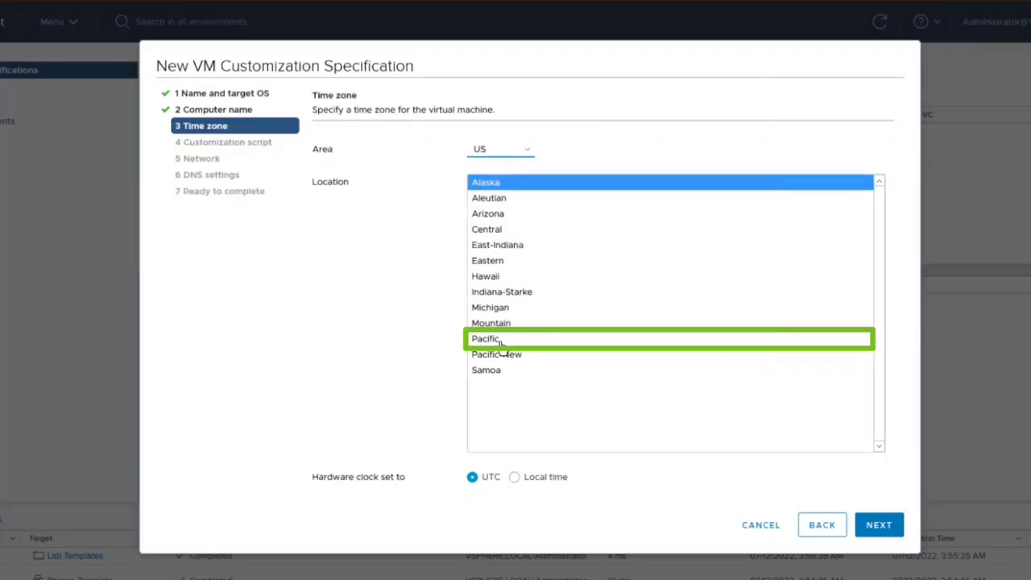
left_click(501, 341)
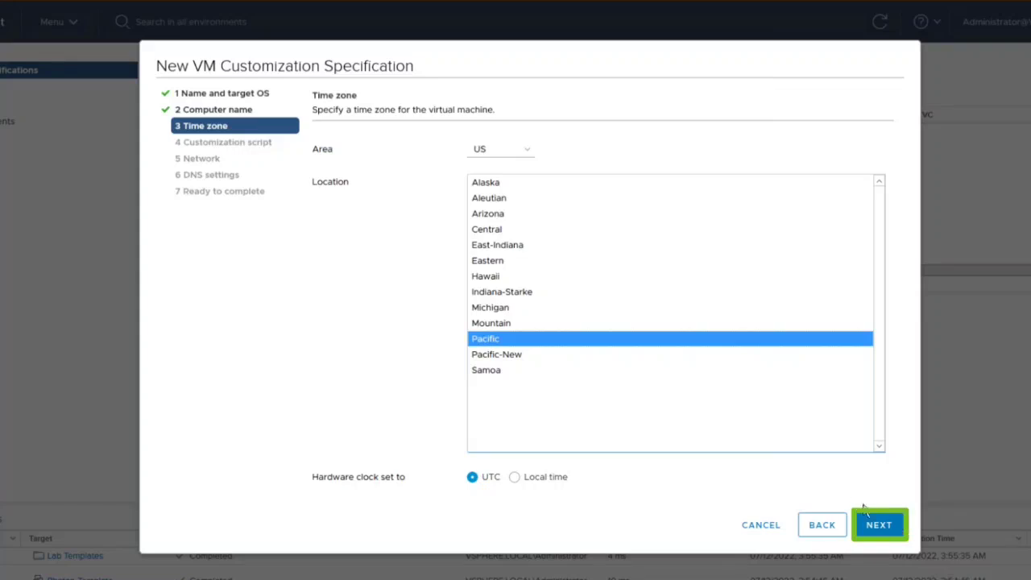
left_click(878, 525)
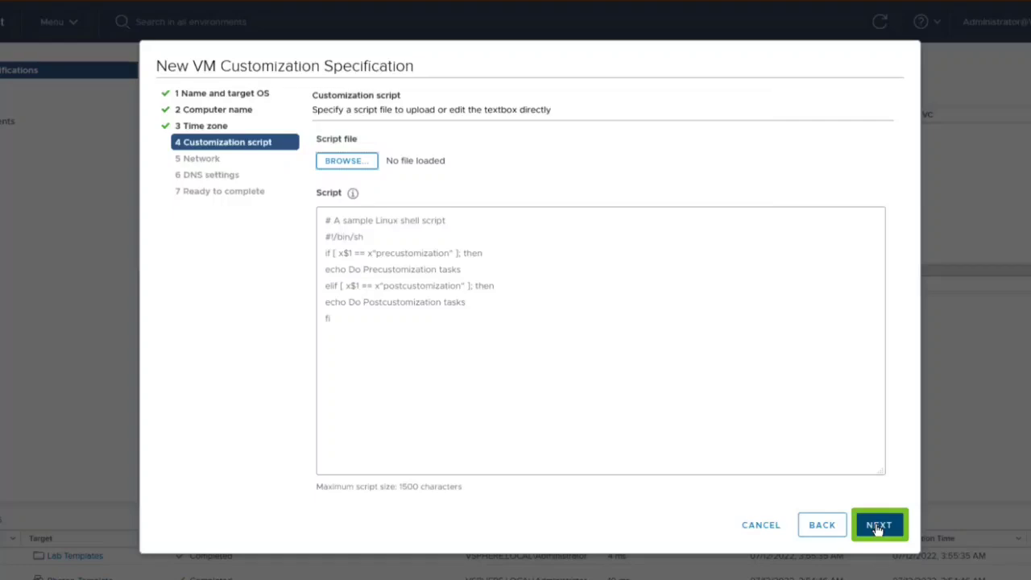
left_click(878, 526)
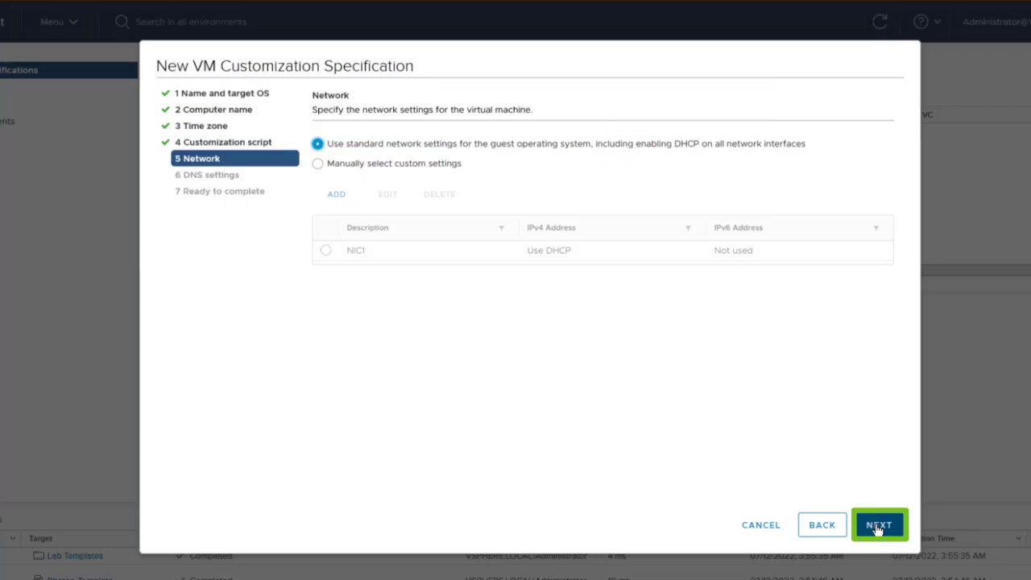
left_click(878, 525)
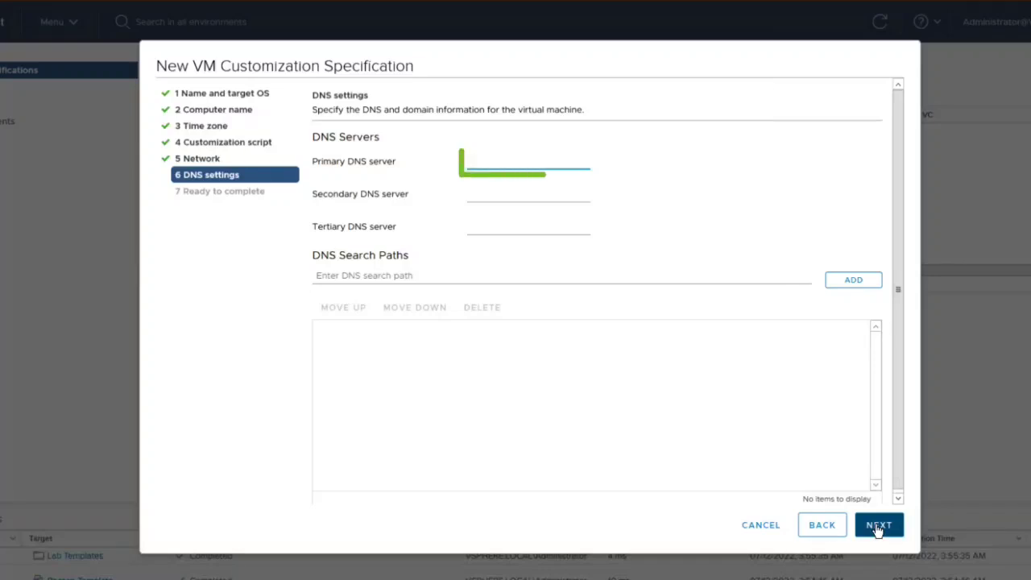
Set the primary DNS server to 172.20.10.10, add vclass.local as a DNS search path, and finish the customization specification
type("172")
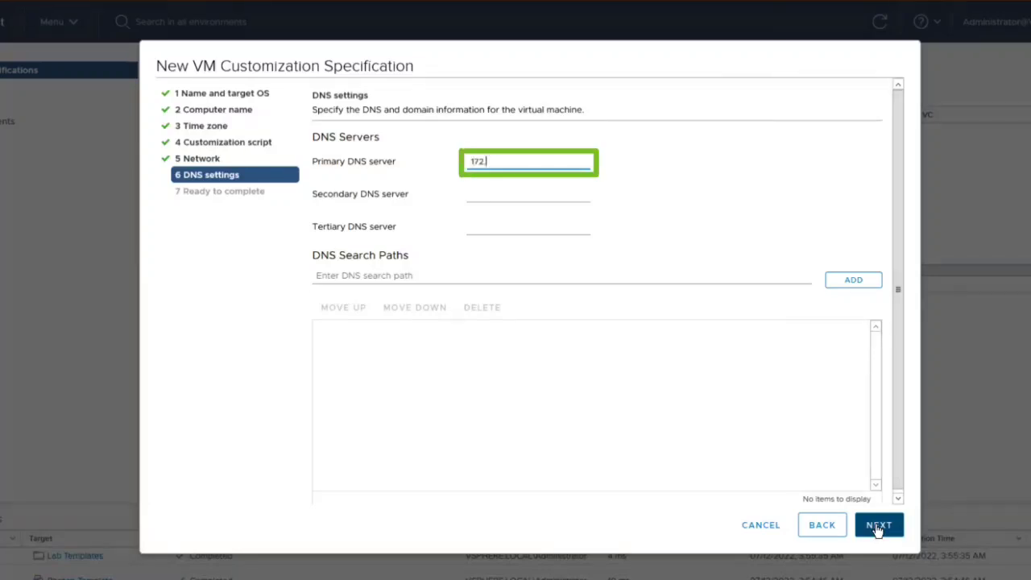
type(".20.10.10")
key("Tab")
left_click(385, 273)
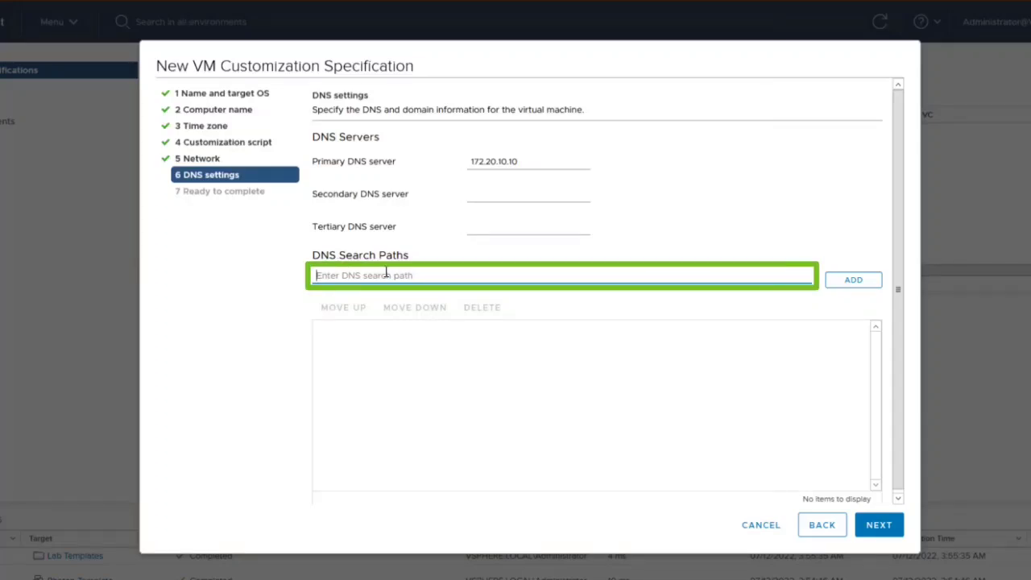
type("vclass.local")
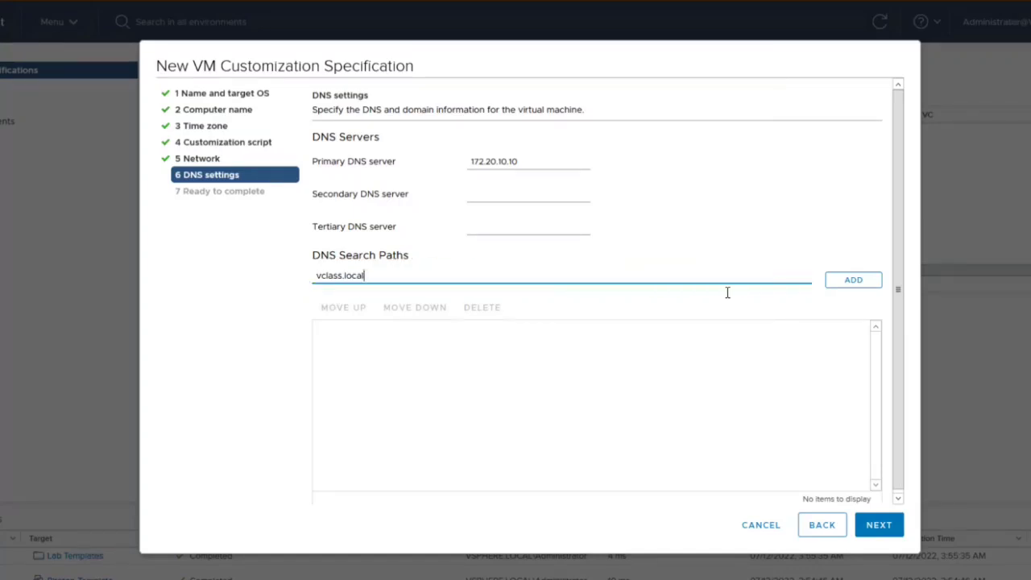
left_click(843, 287)
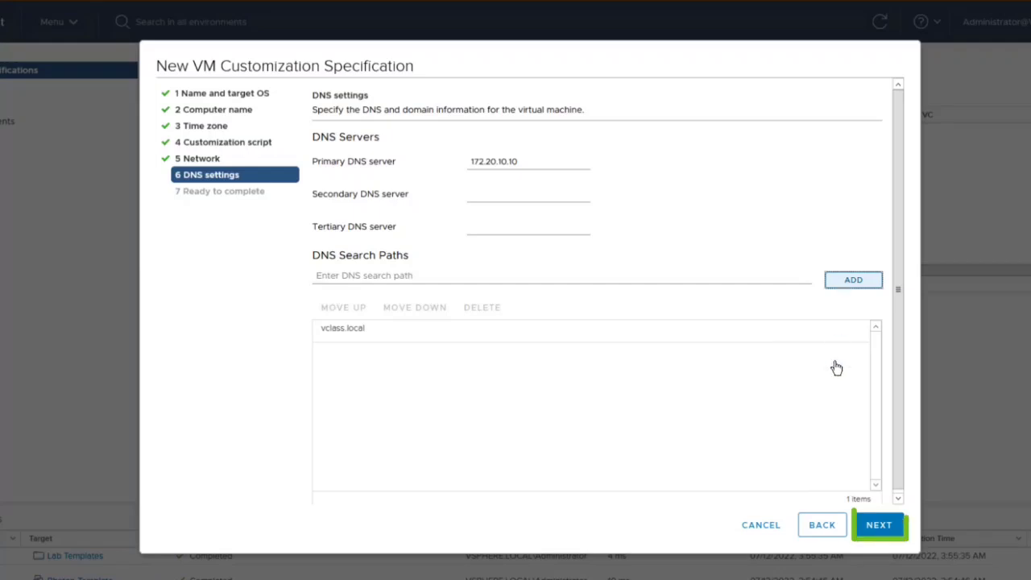
left_click(878, 531)
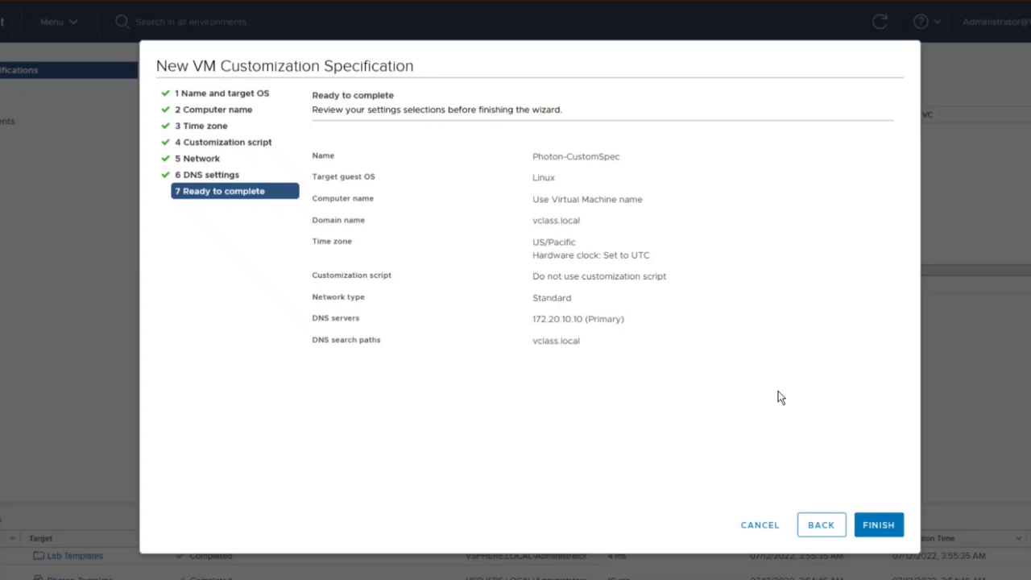
left_click(879, 525)
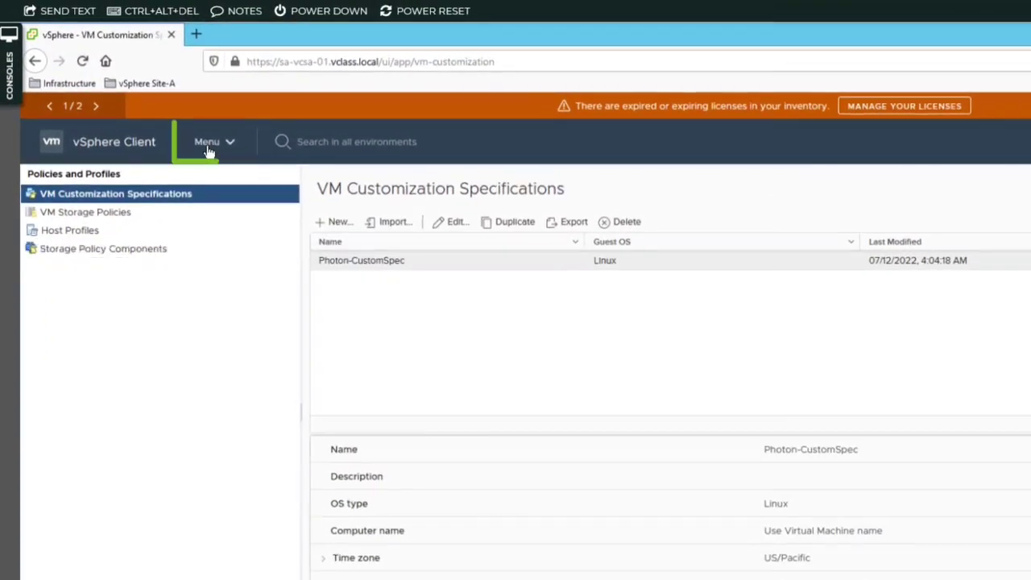
Start deploying a new VM from Photon-Template, named Photon-11 and located in the Lab VMs folder of ICM-Datacenter
left_click(208, 147)
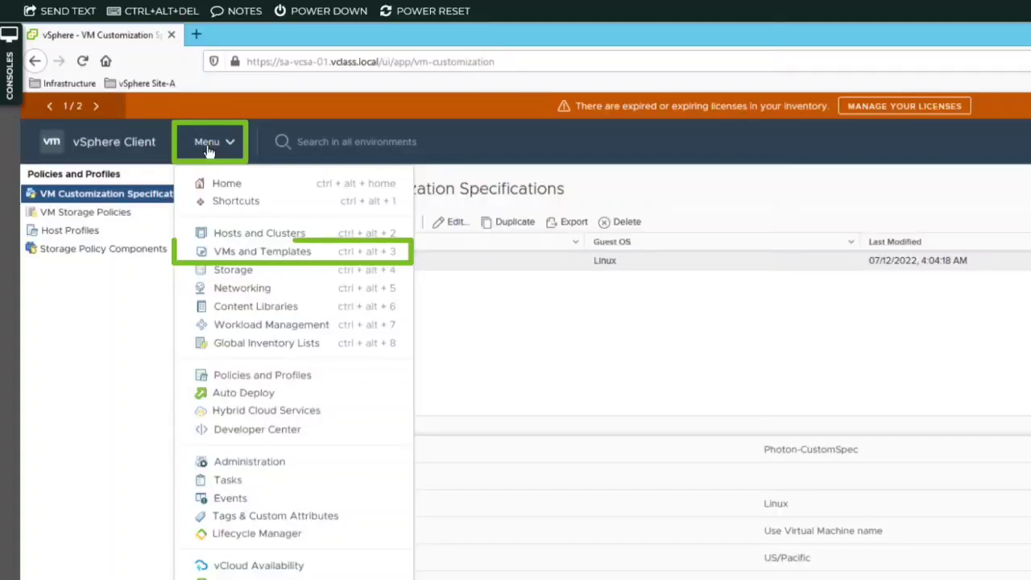
left_click(274, 252)
left_click(141, 271)
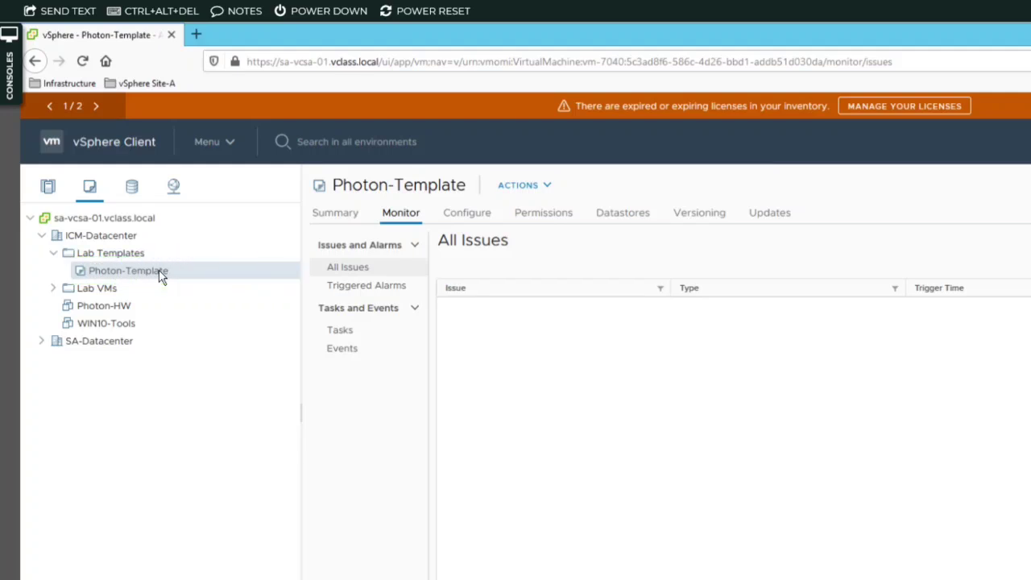
right_click(159, 271)
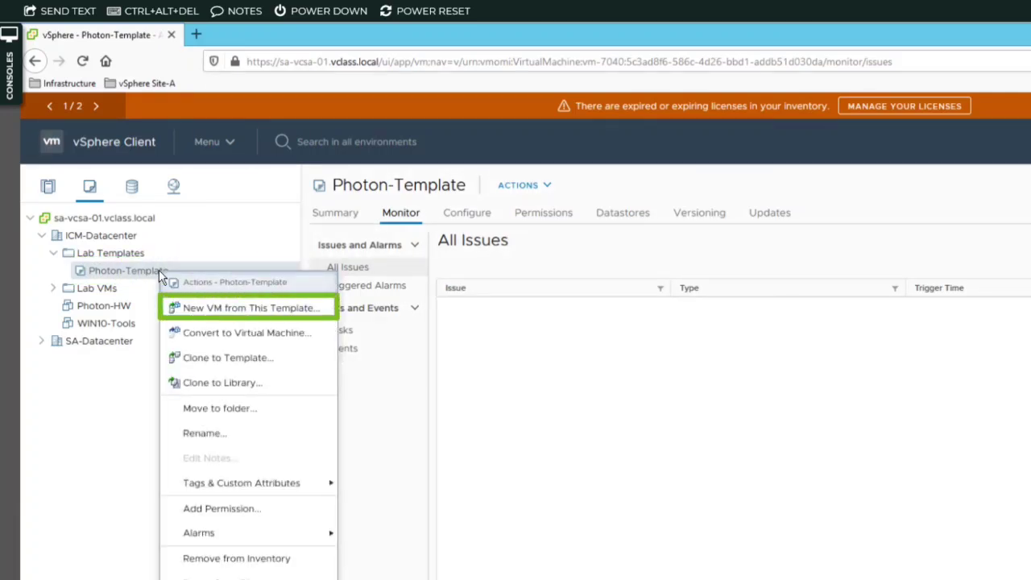
left_click(227, 307)
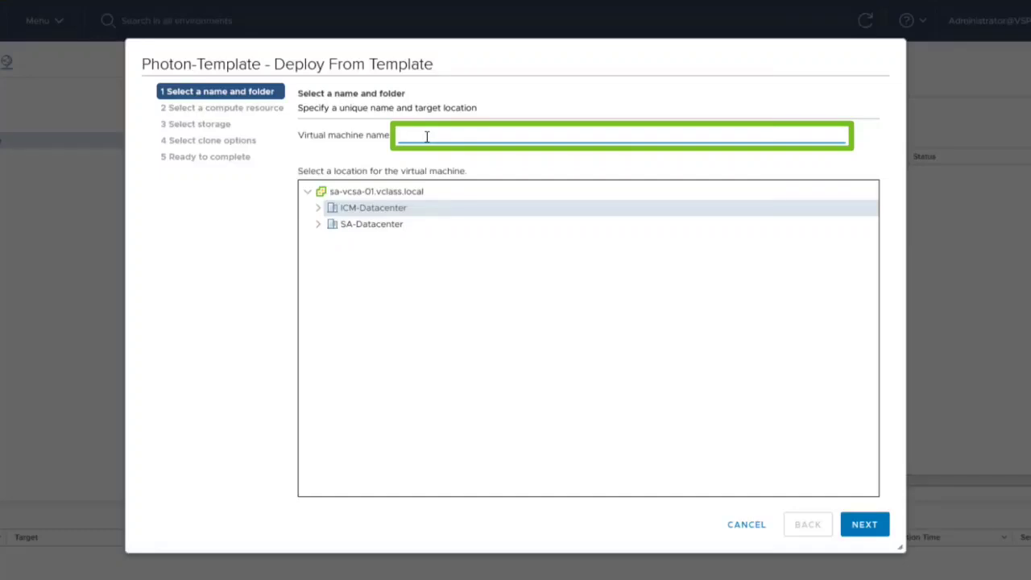
type("Photon-11")
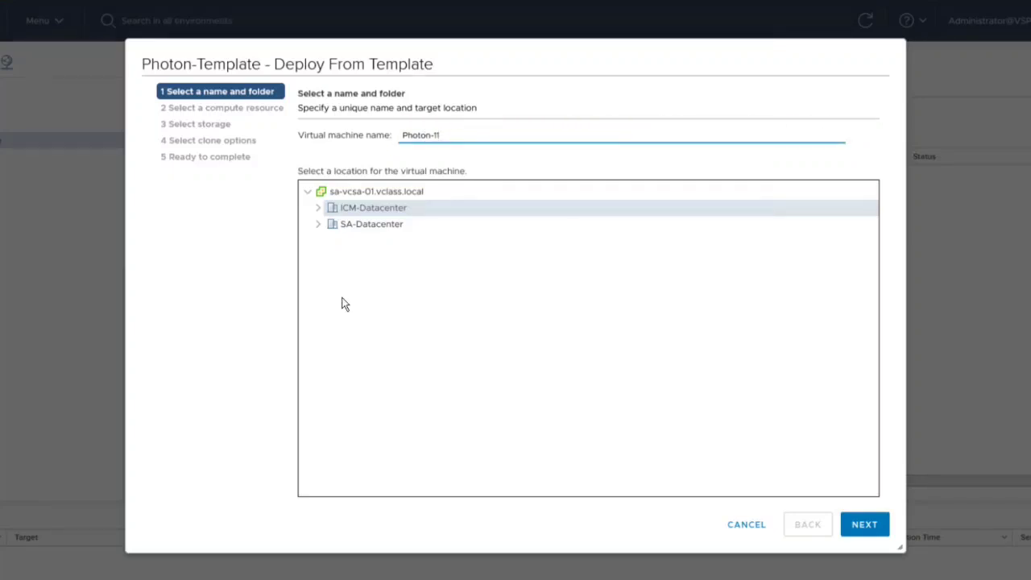
left_click(319, 209)
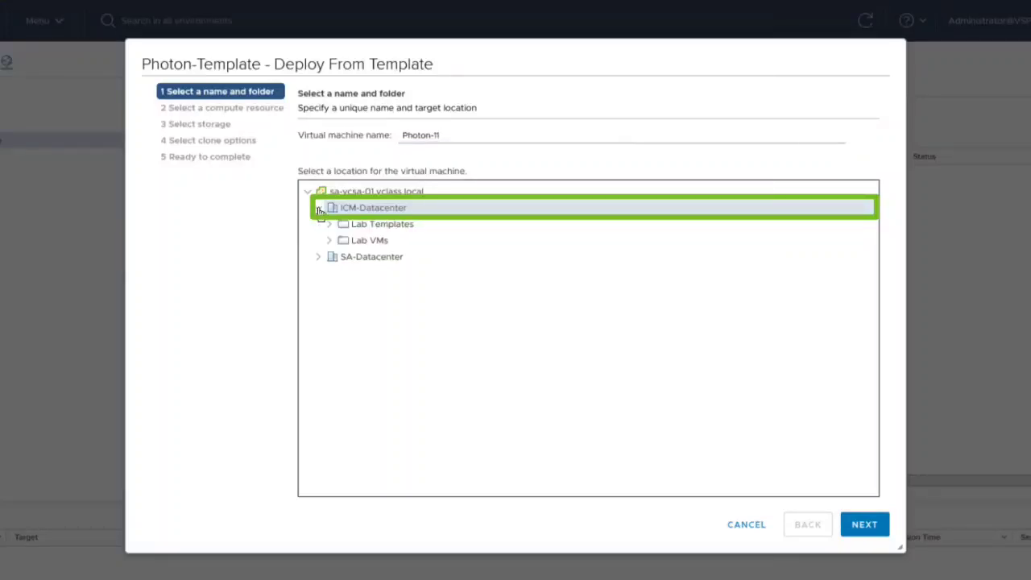
left_click(372, 242)
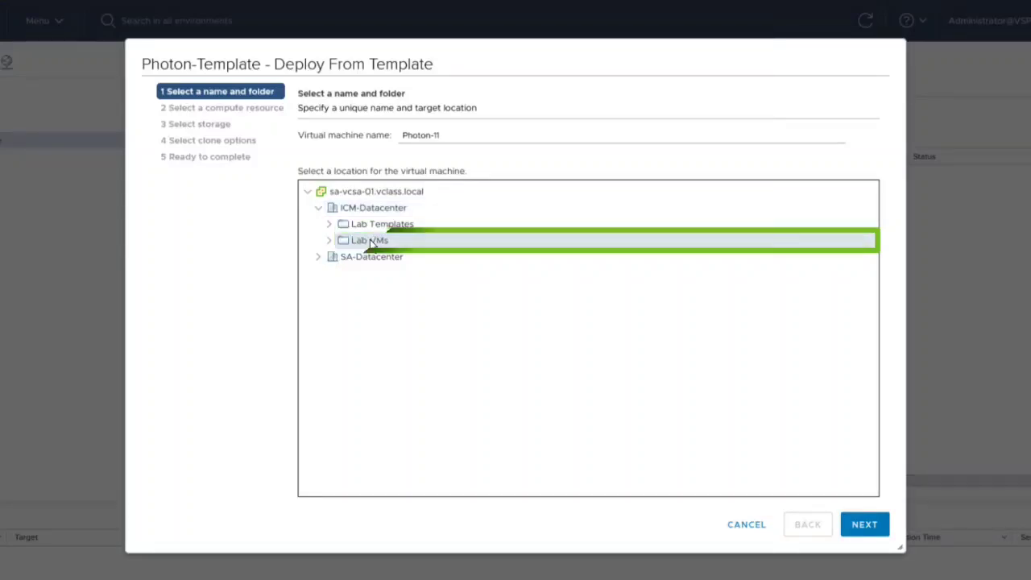
left_click(864, 525)
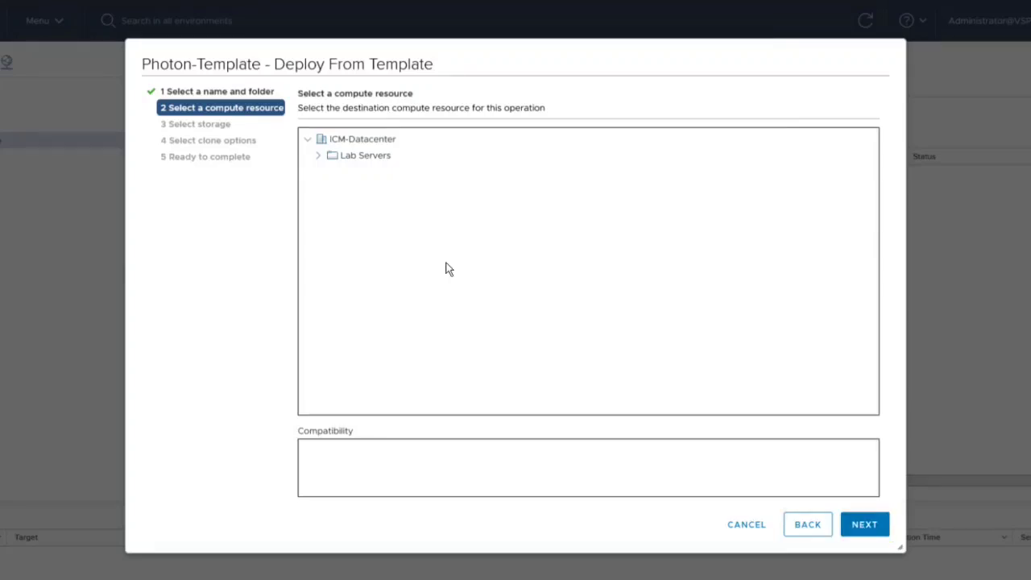
Choose host sa-esxi-01.vclass.local from Lab Servers and store the VM on iSCSI-Datastore with the Thin Provision disk format
left_click(318, 156)
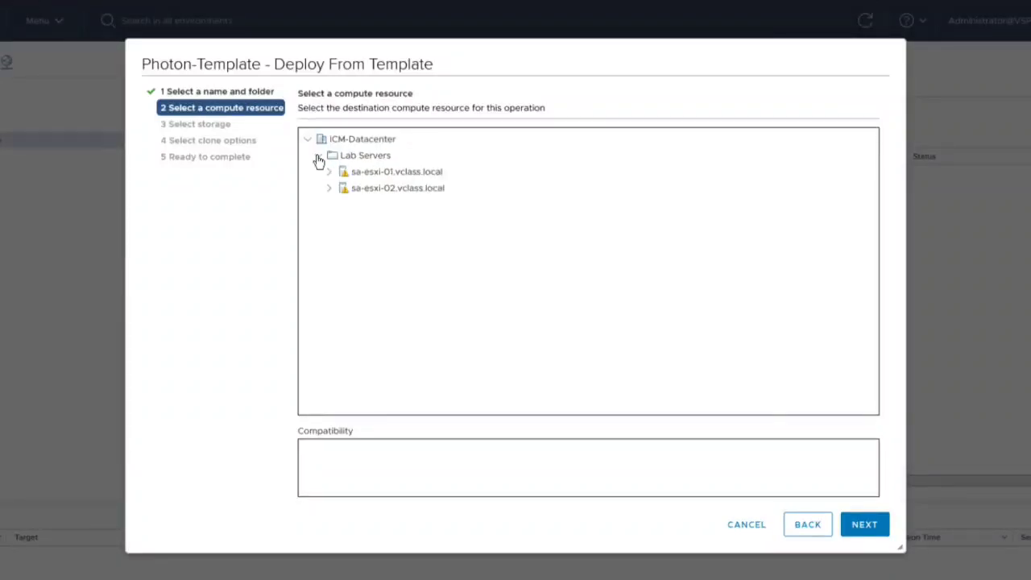
left_click(435, 173)
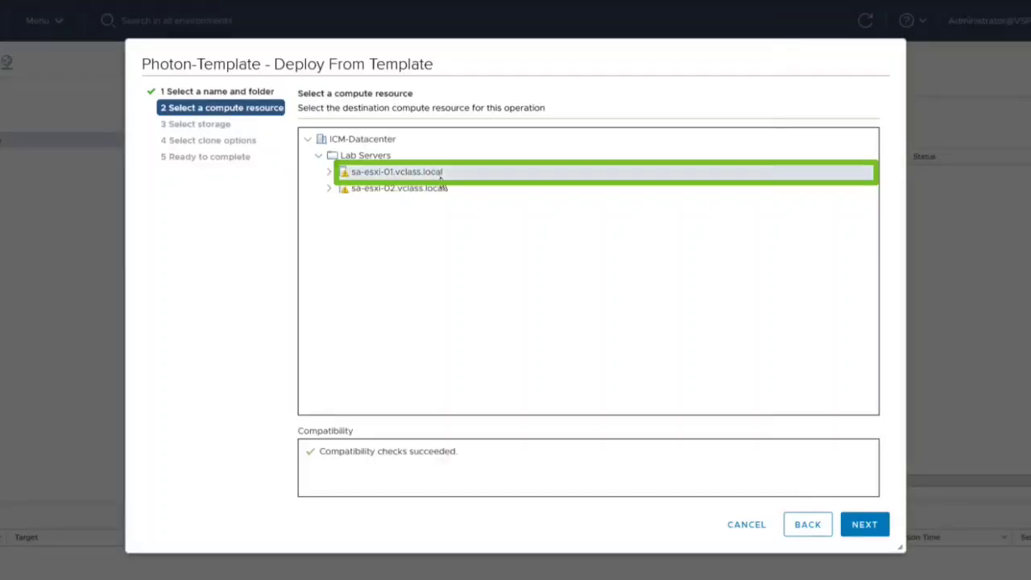
left_click(861, 530)
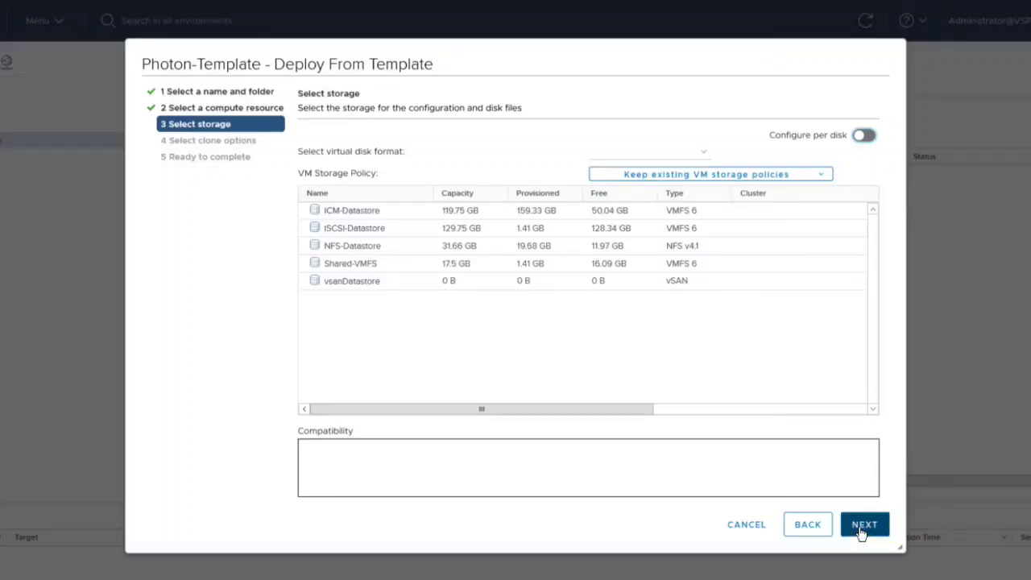
left_click(362, 233)
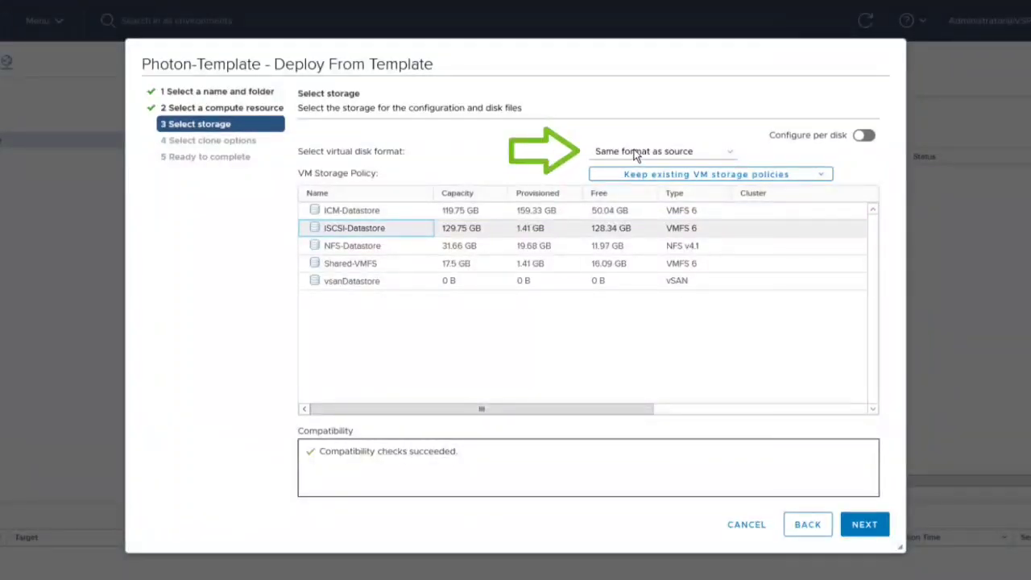
left_click(730, 155)
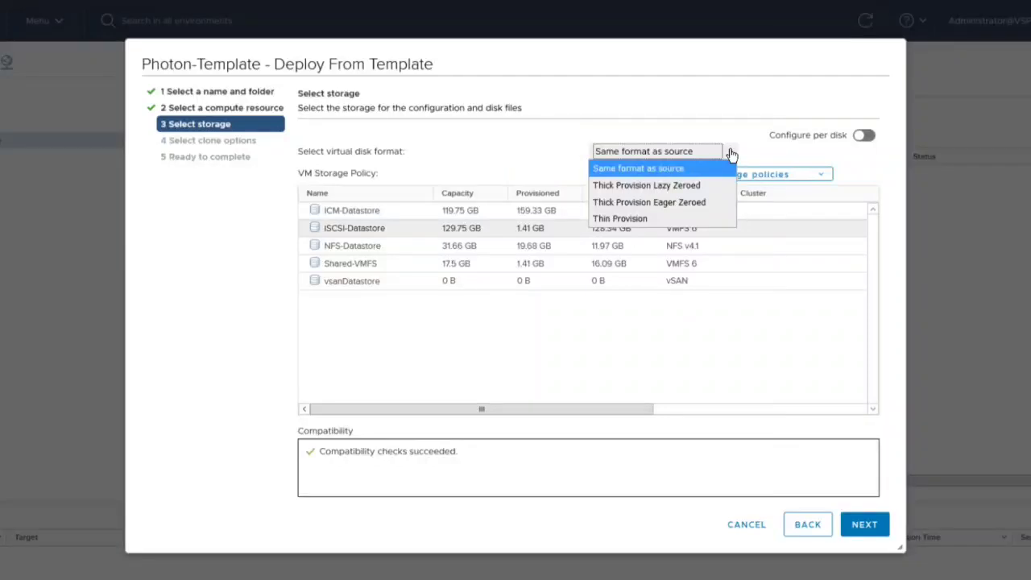
left_click(643, 218)
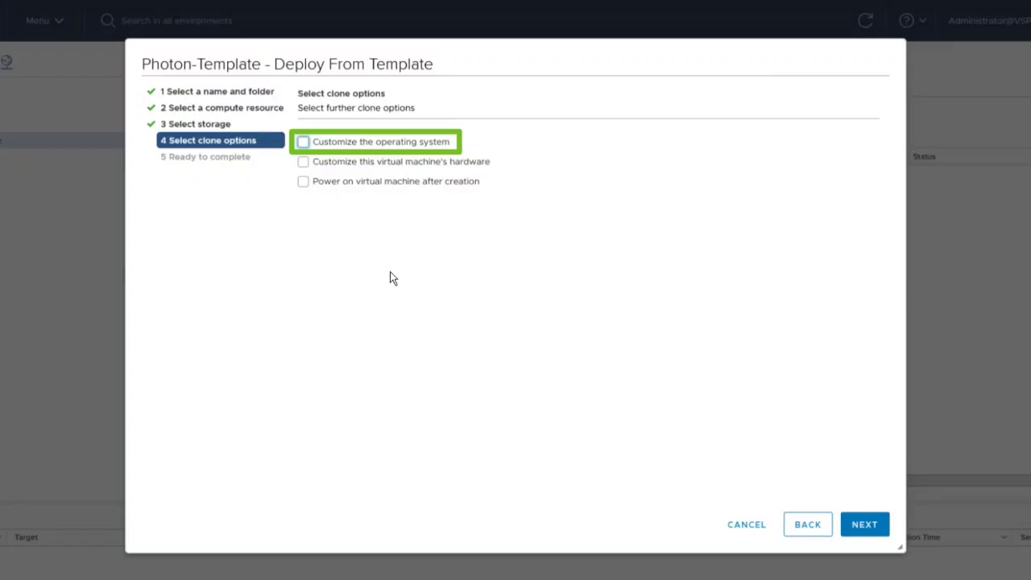
Enable operating system customization with Photon-CustomSpec and power-on after creation, and finish the Photon-11 deployment
left_click(304, 142)
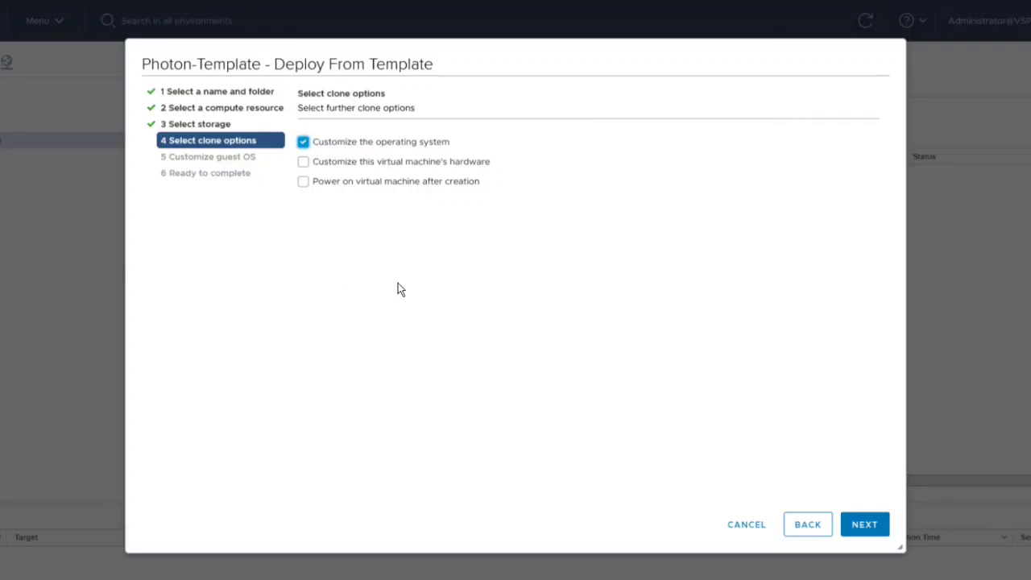
left_click(303, 183)
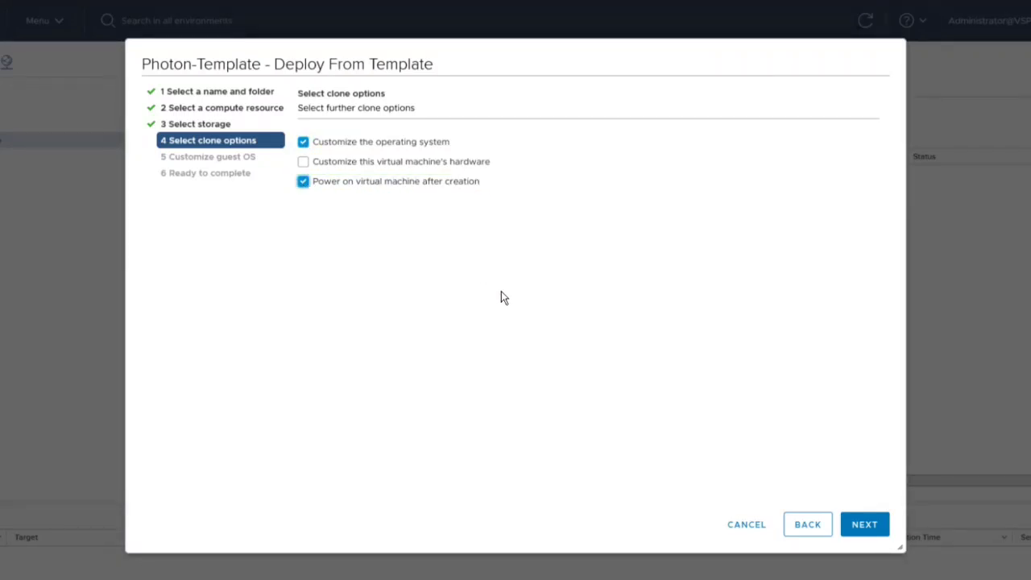
left_click(865, 526)
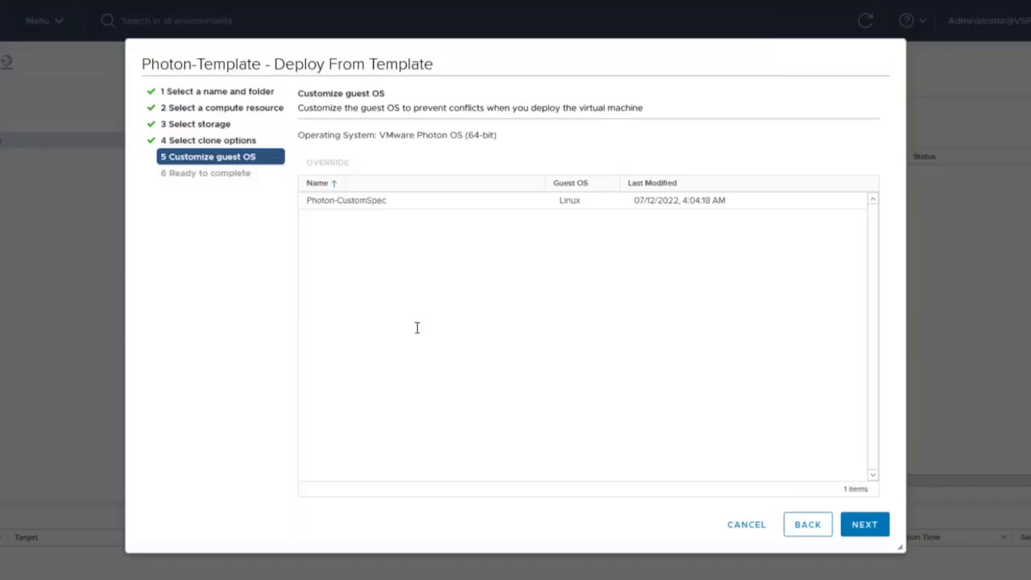
left_click(412, 209)
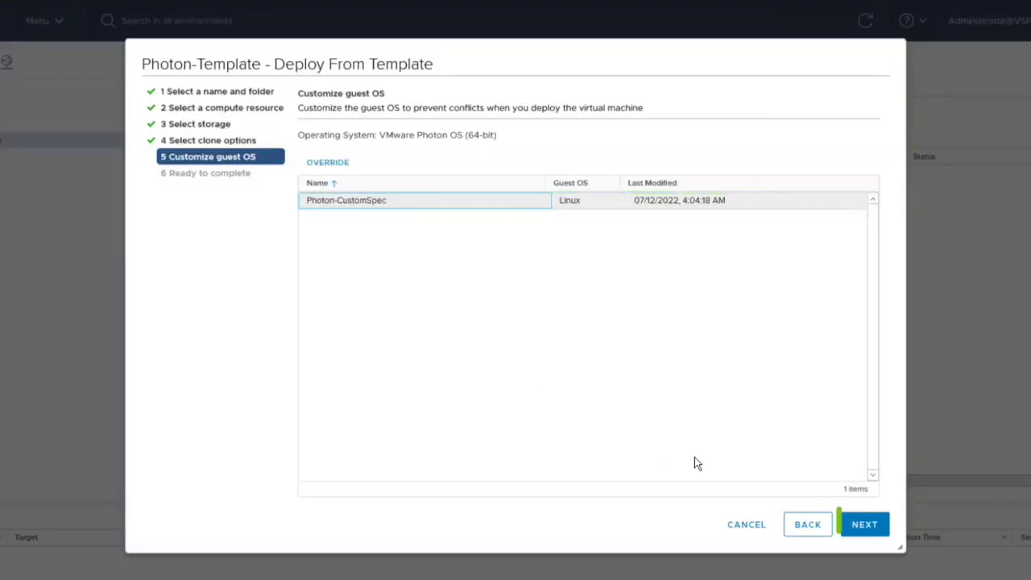
left_click(858, 525)
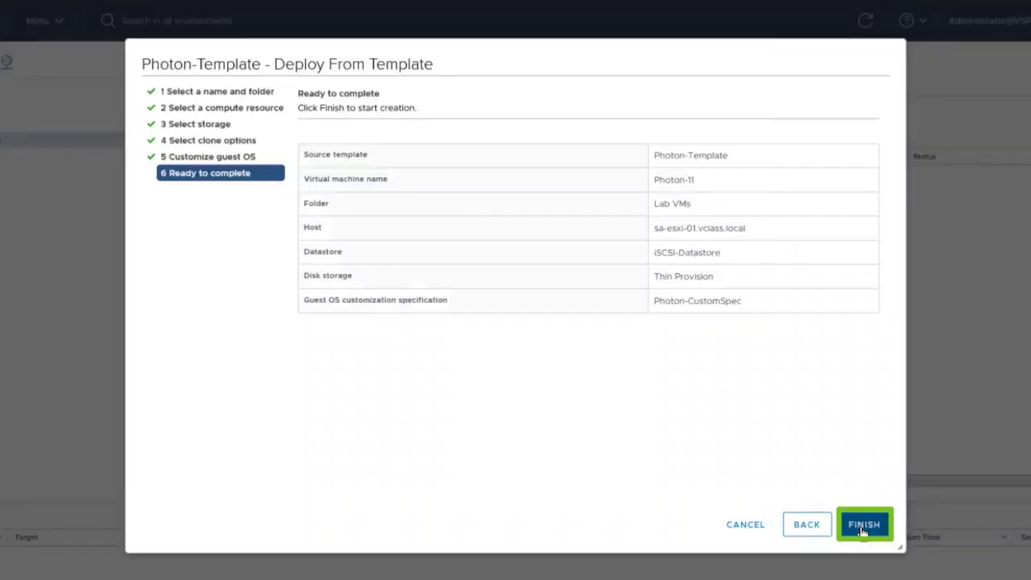
left_click(863, 524)
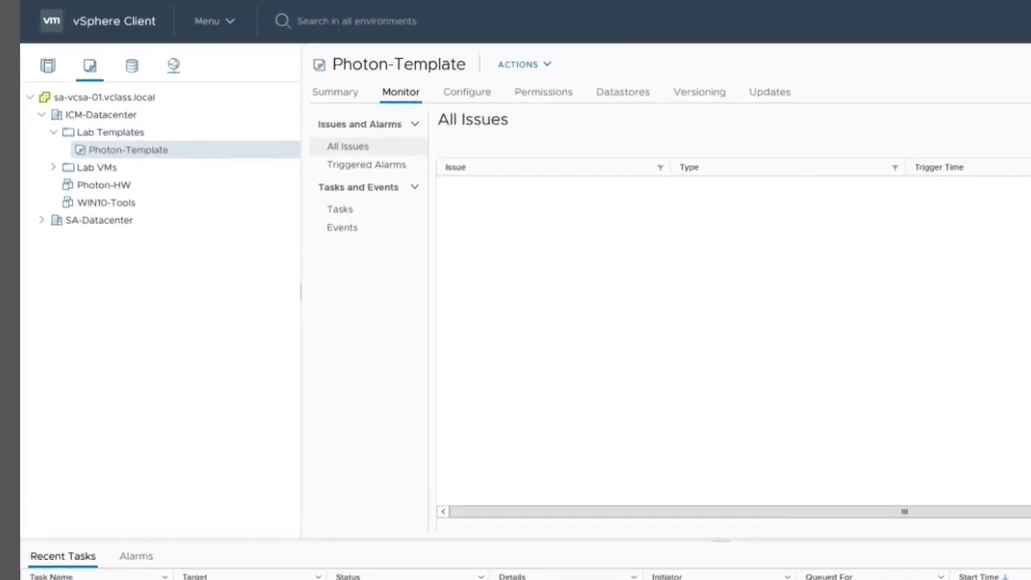
Start deploying a second VM from Photon-Template, named Photon-12 and located in the Lab VMs folder of ICM-Datacenter
right_click(135, 155)
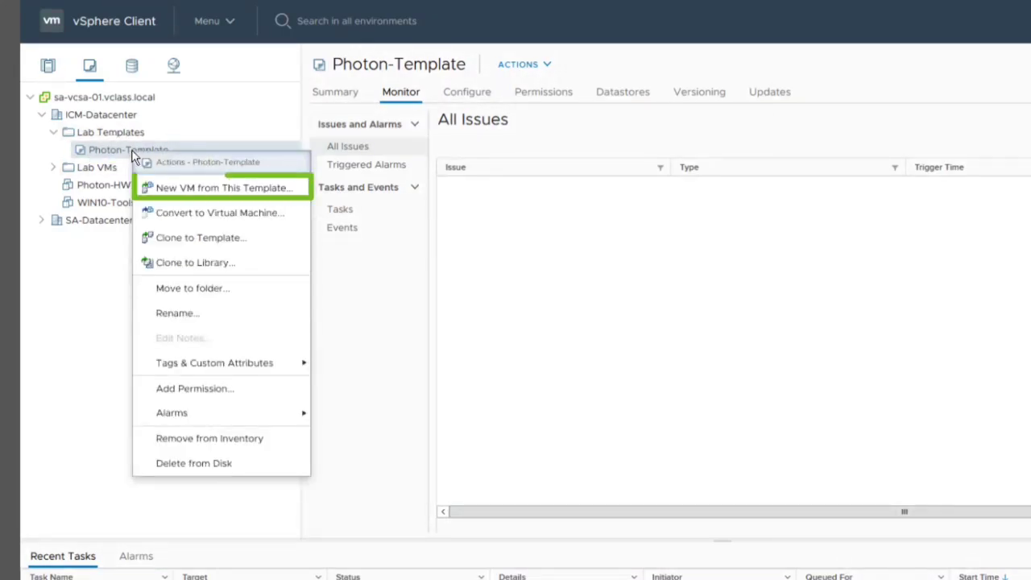
left_click(215, 190)
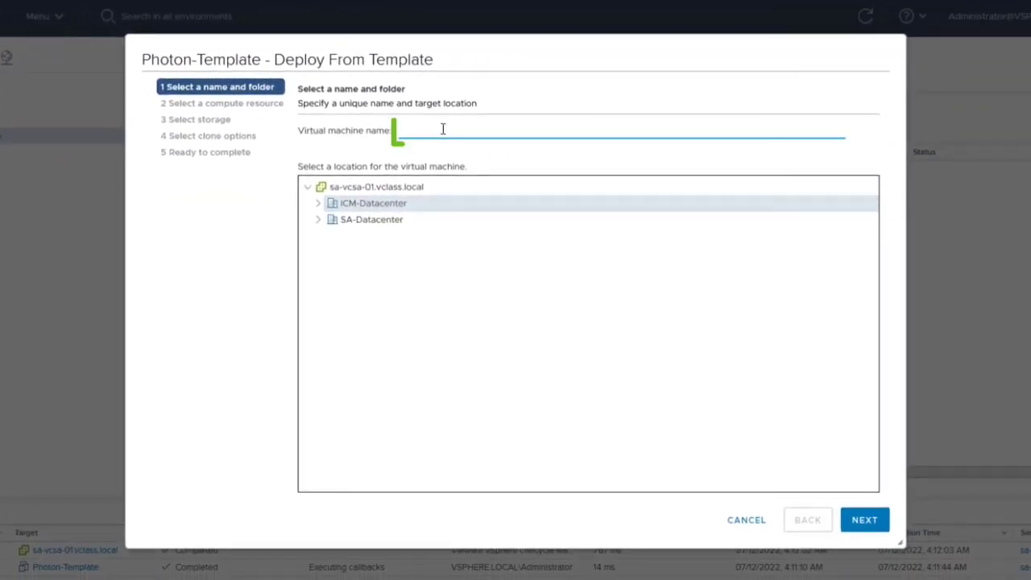
type("P")
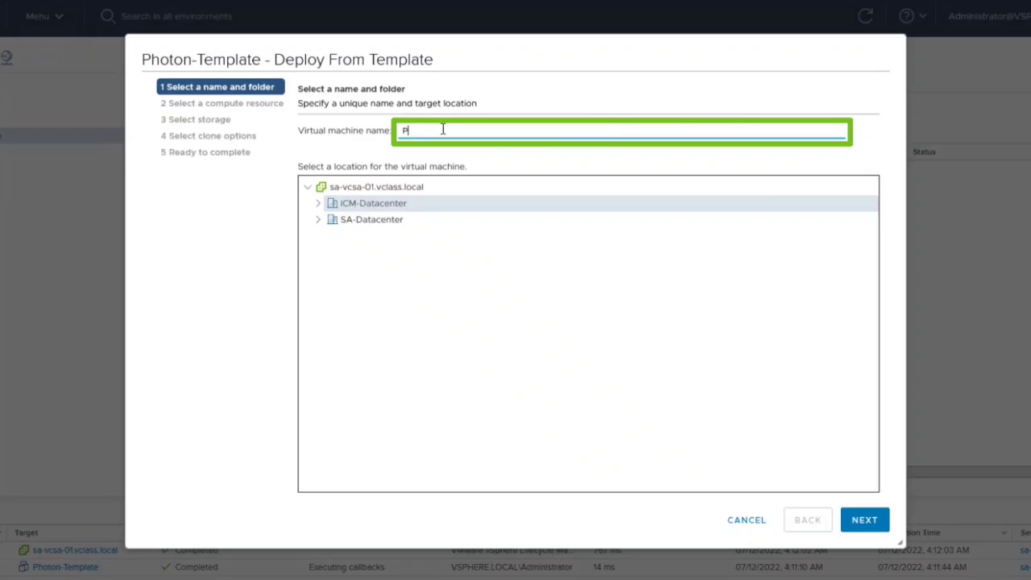
type("hoton-12")
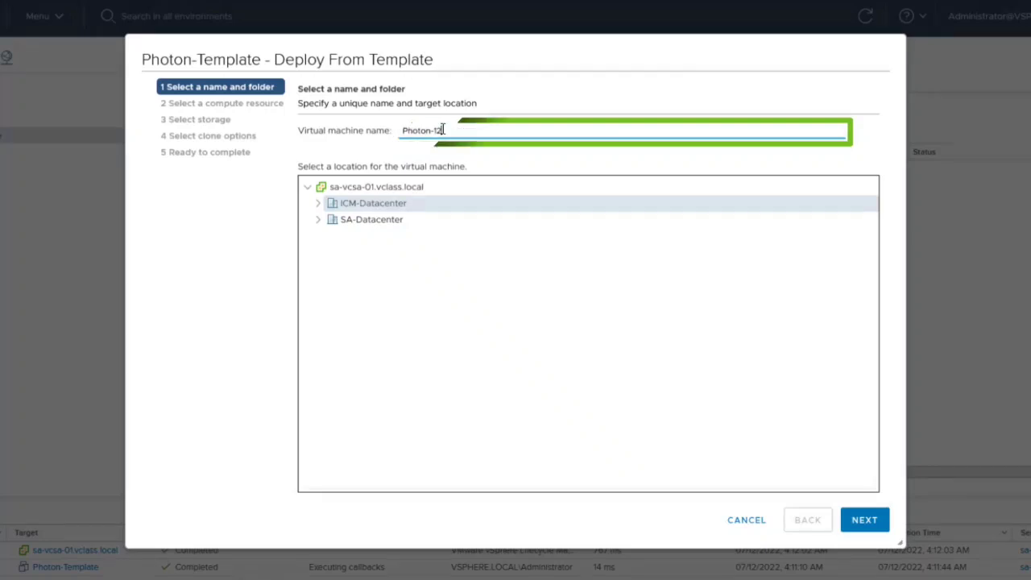
left_click(319, 203)
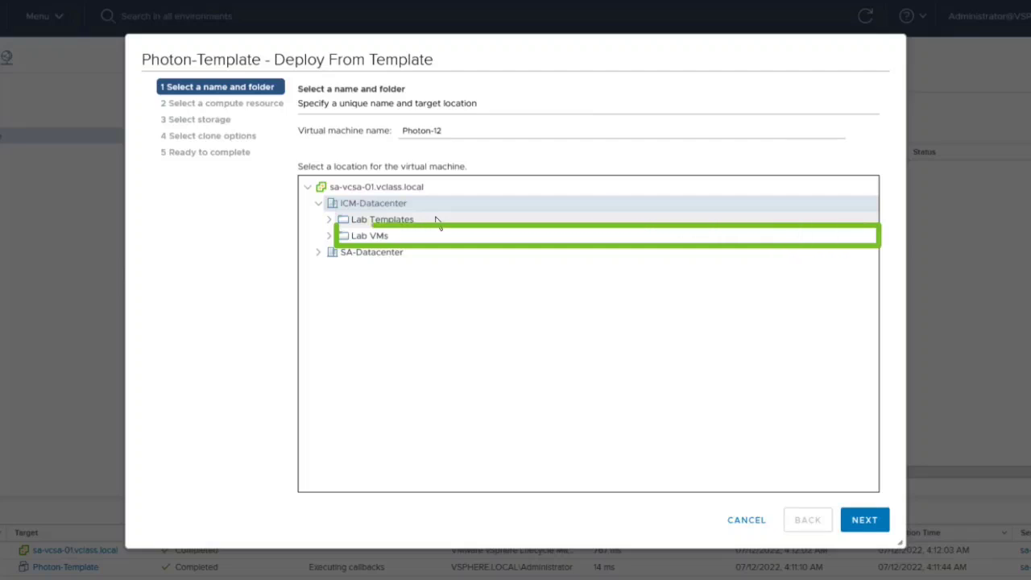
left_click(376, 238)
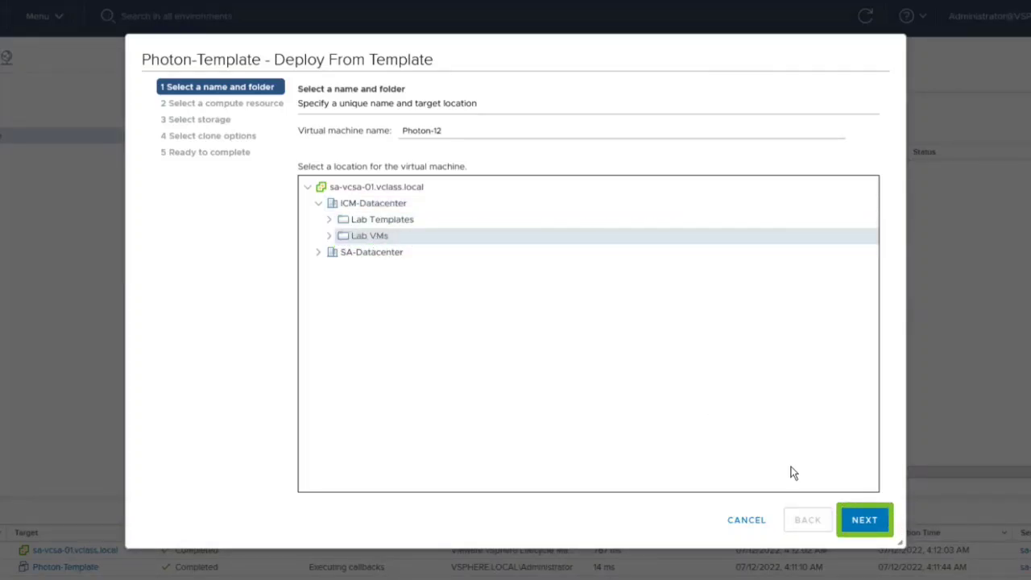
left_click(859, 519)
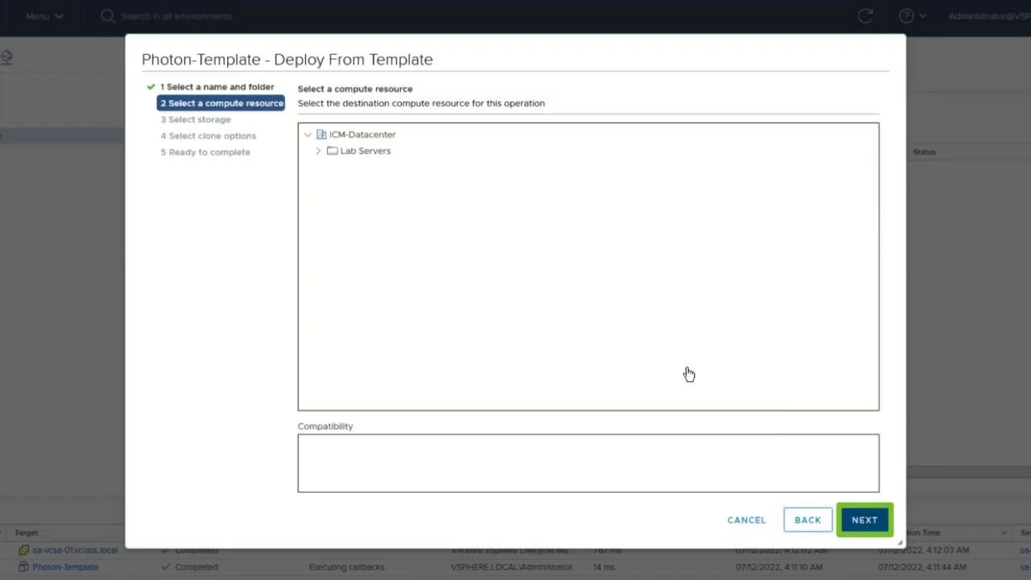
Choose host sa-esxi-02.vclass.local for Photon-12 and store it on iSCSI-Datastore with the Thin Provision disk format
left_click(319, 151)
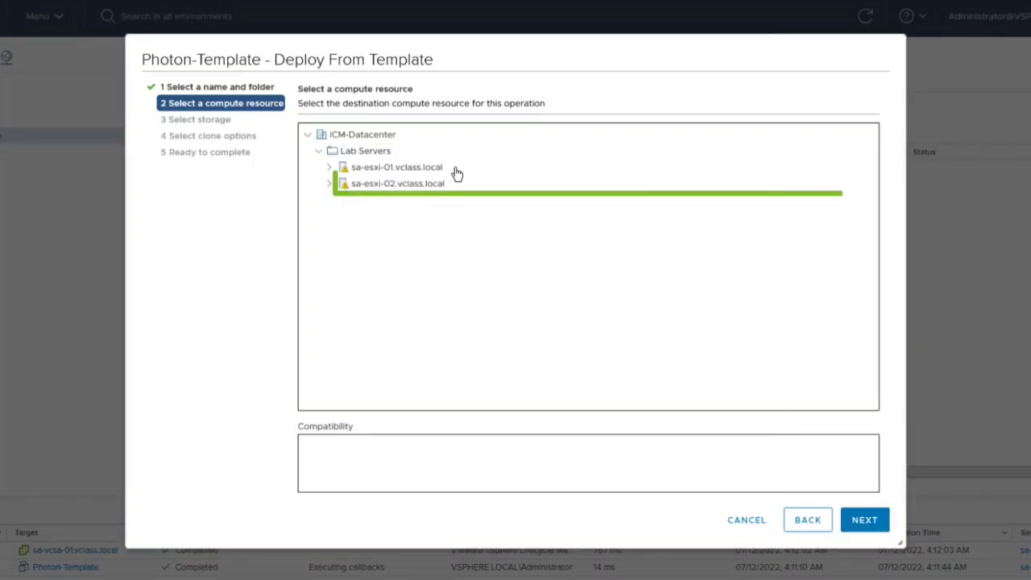
left_click(436, 185)
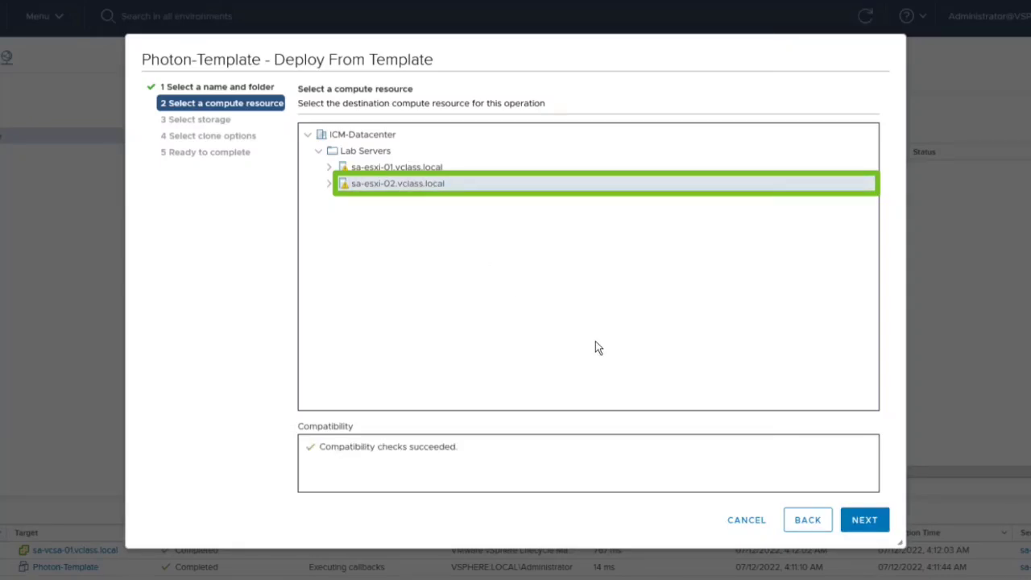
left_click(862, 520)
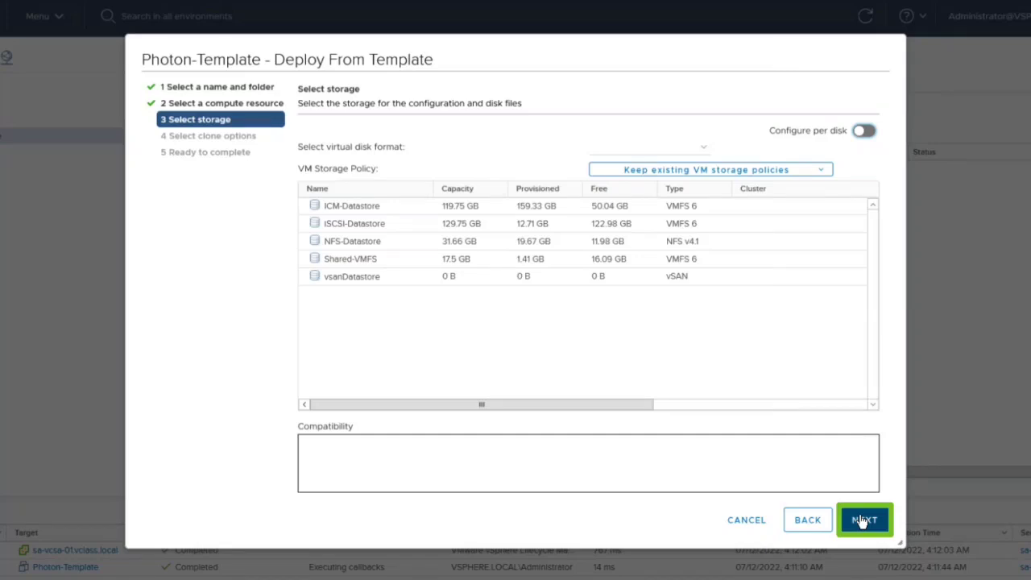
left_click(359, 226)
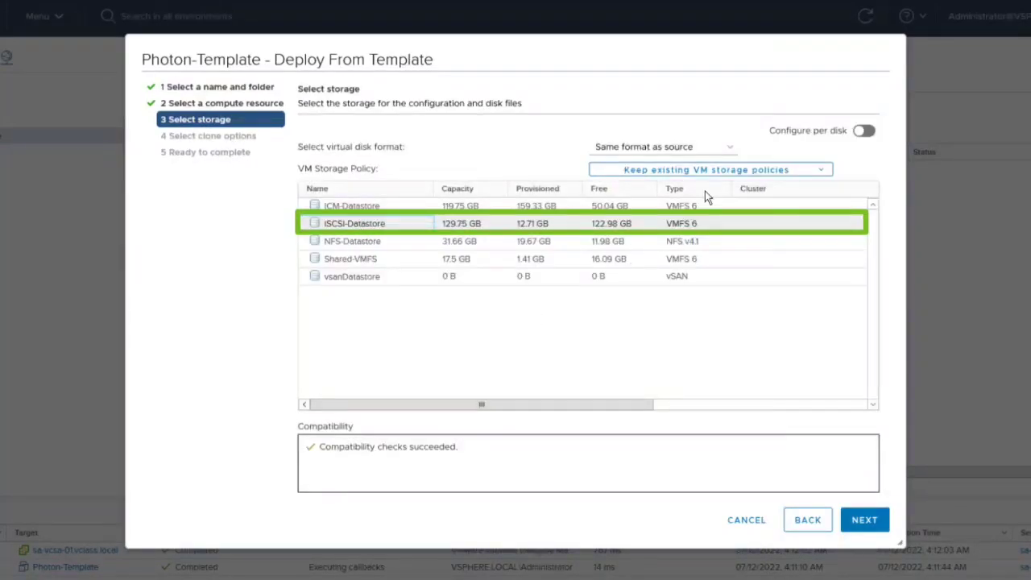
left_click(730, 151)
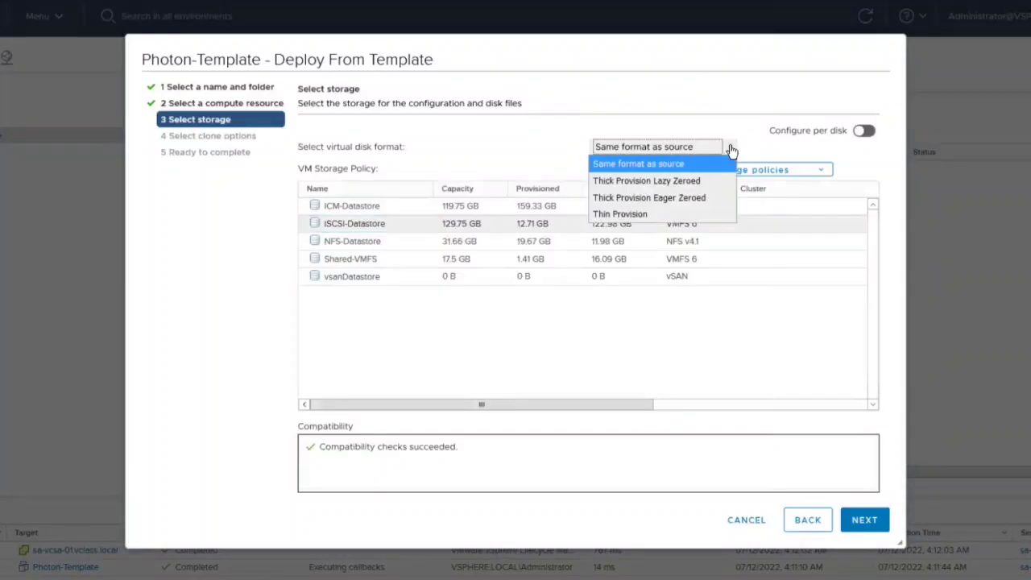
left_click(646, 215)
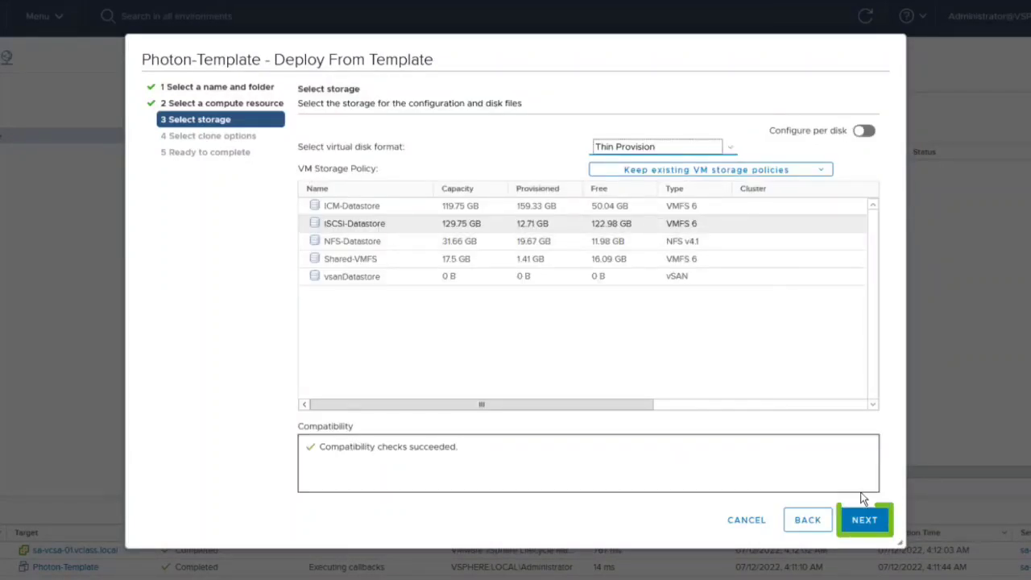
left_click(864, 522)
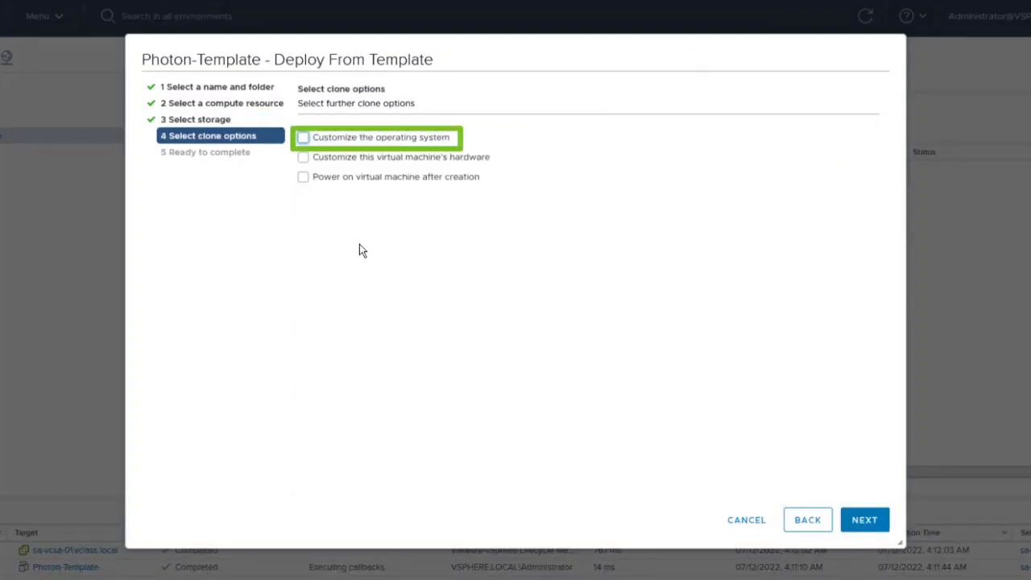
Enable operating system customization with Photon-CustomSpec and power-on after creation for Photon-12, and finish its deployment
left_click(303, 138)
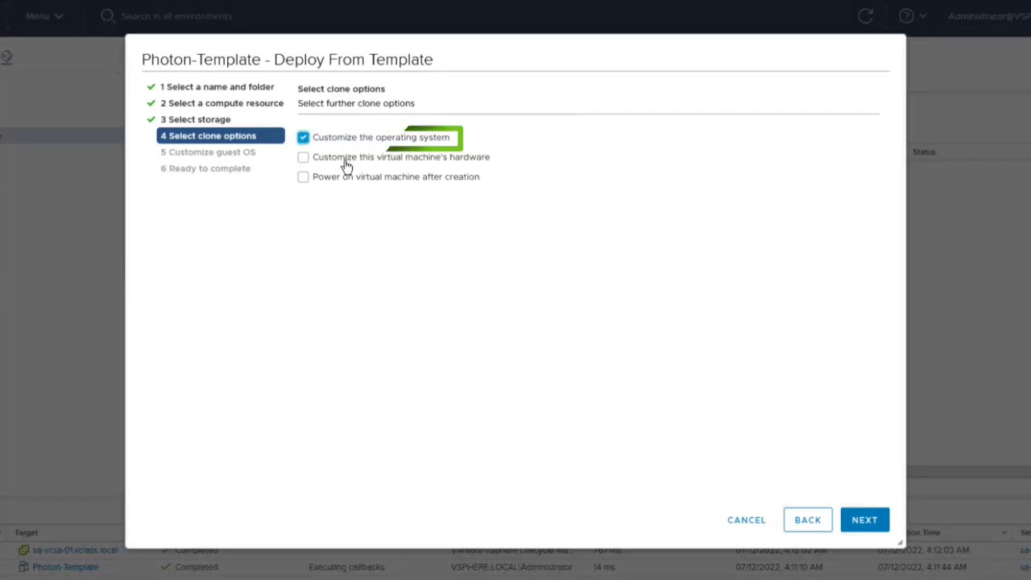
left_click(304, 178)
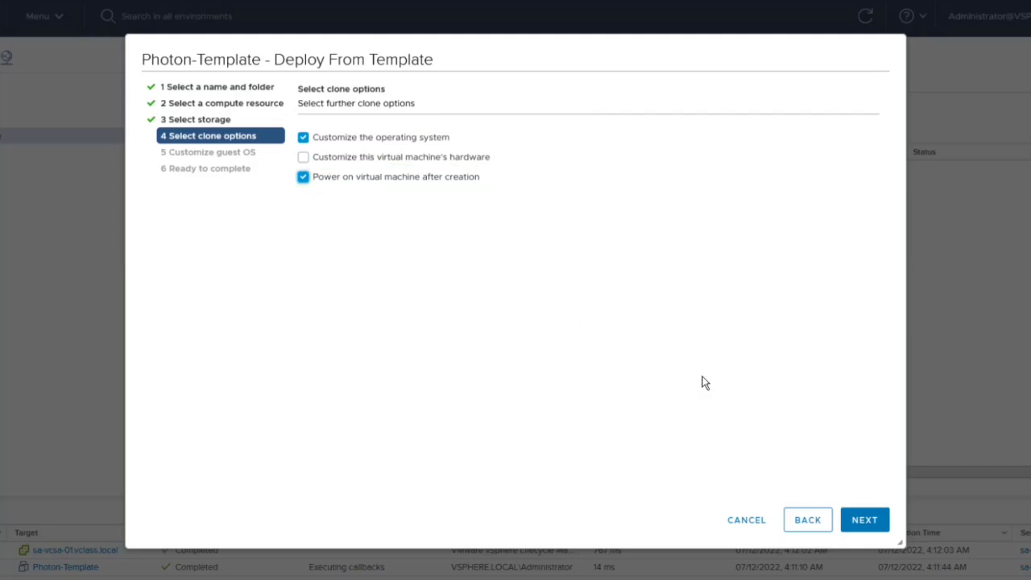
left_click(862, 522)
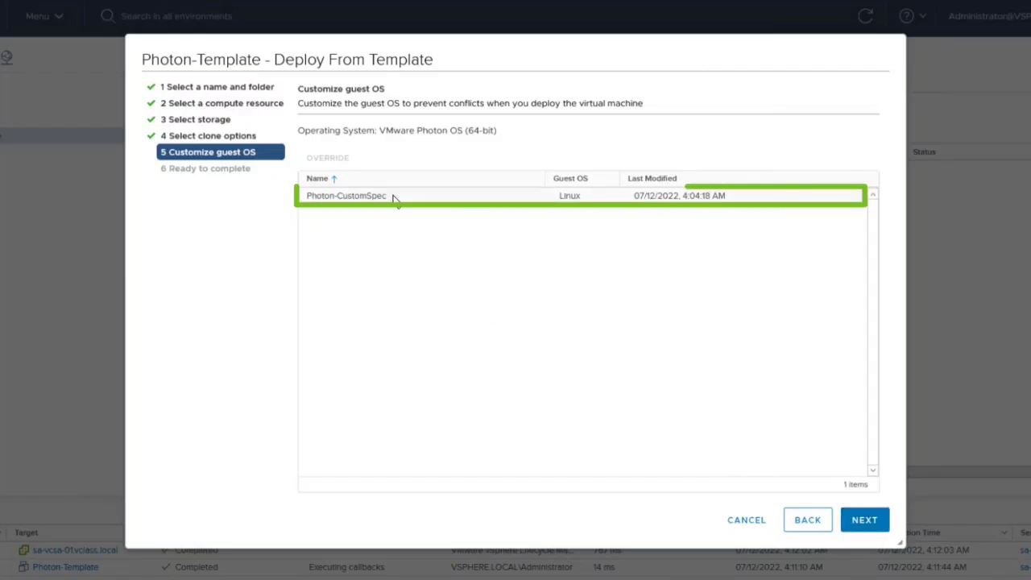
left_click(393, 199)
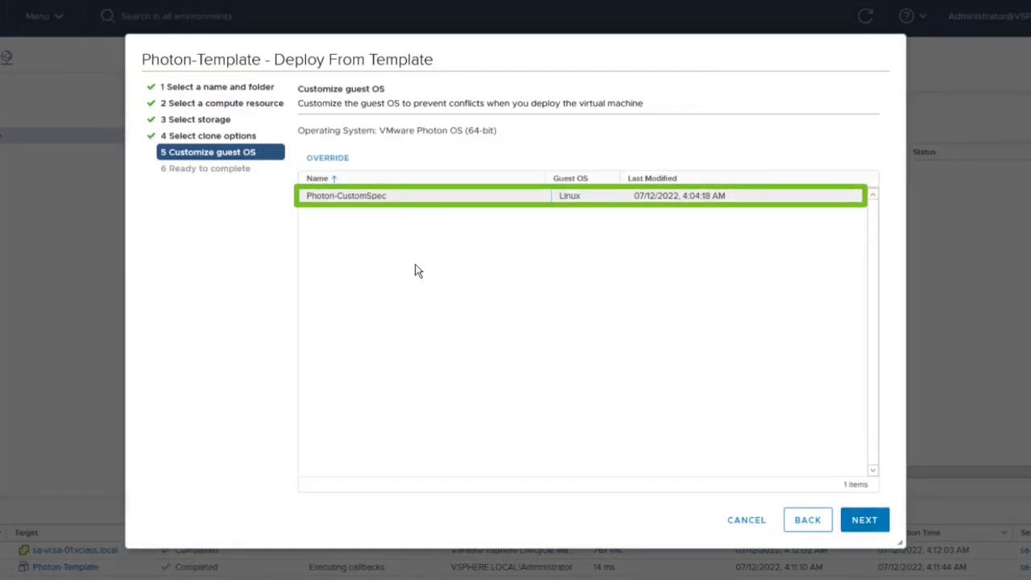
left_click(860, 523)
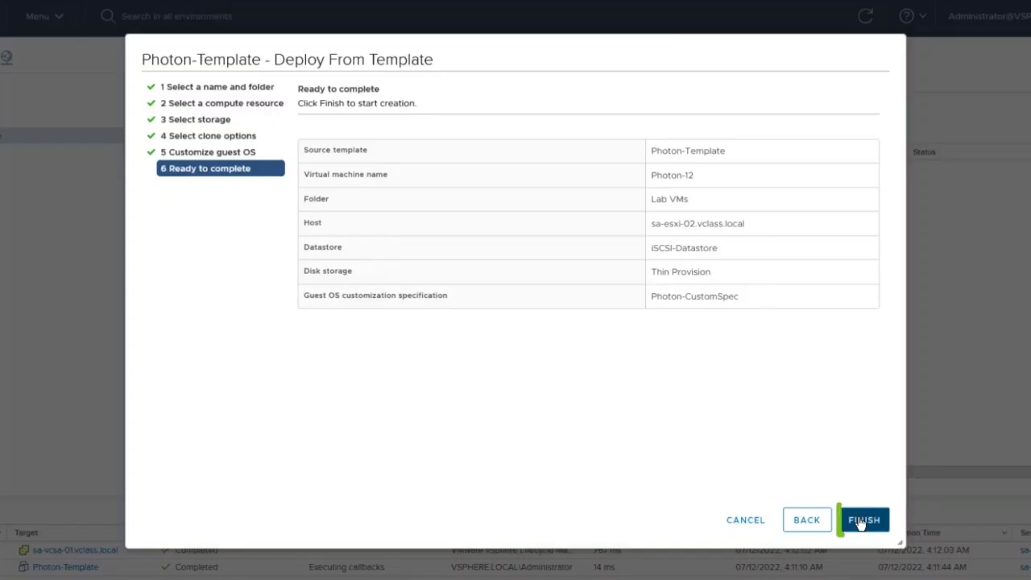
left_click(860, 522)
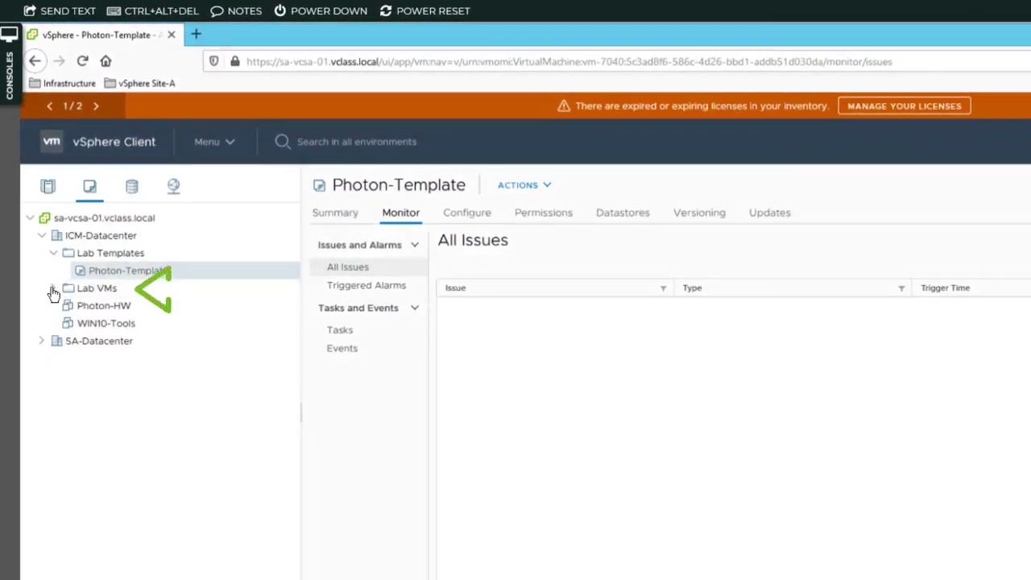
Show the virtual machines in the Lab VMs folder and launch the web console of Photon-11 from its summary
left_click(52, 290)
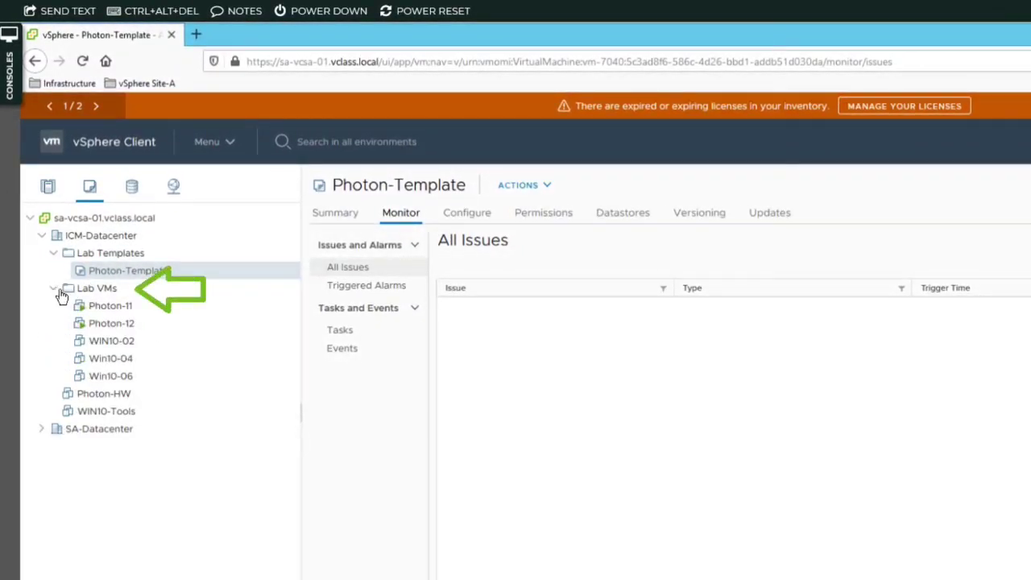
left_click(98, 295)
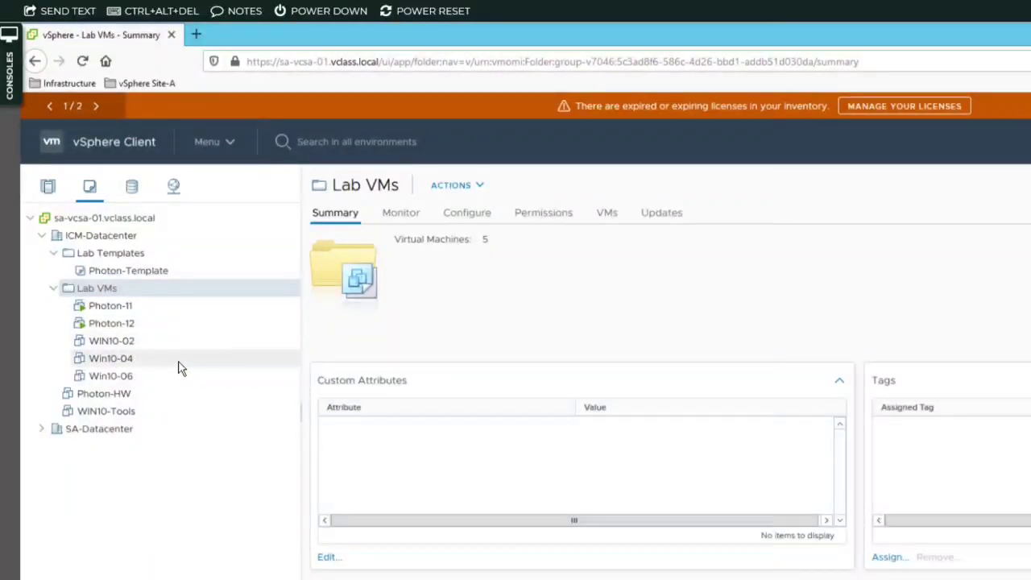
left_click(135, 311)
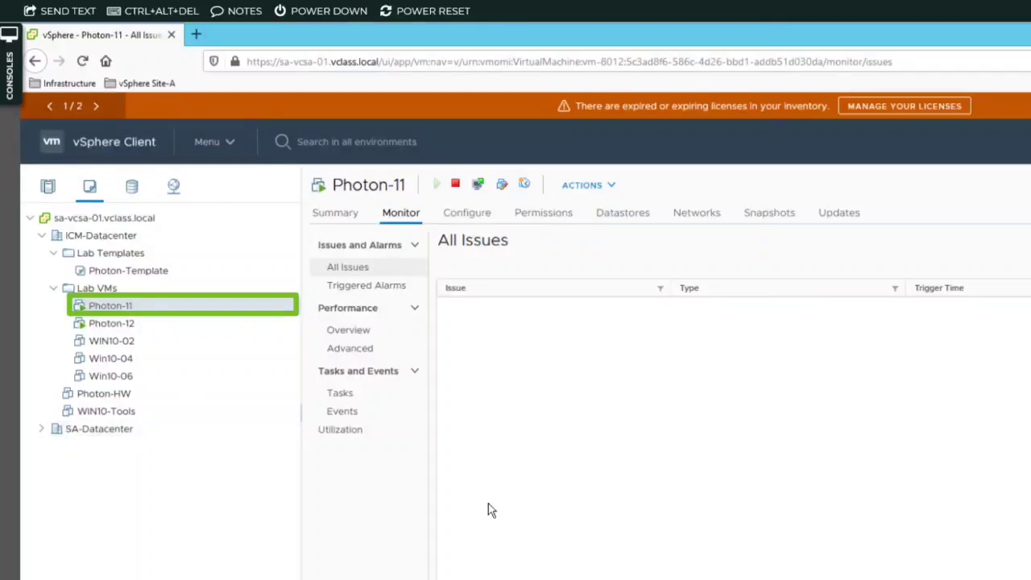
left_click(335, 216)
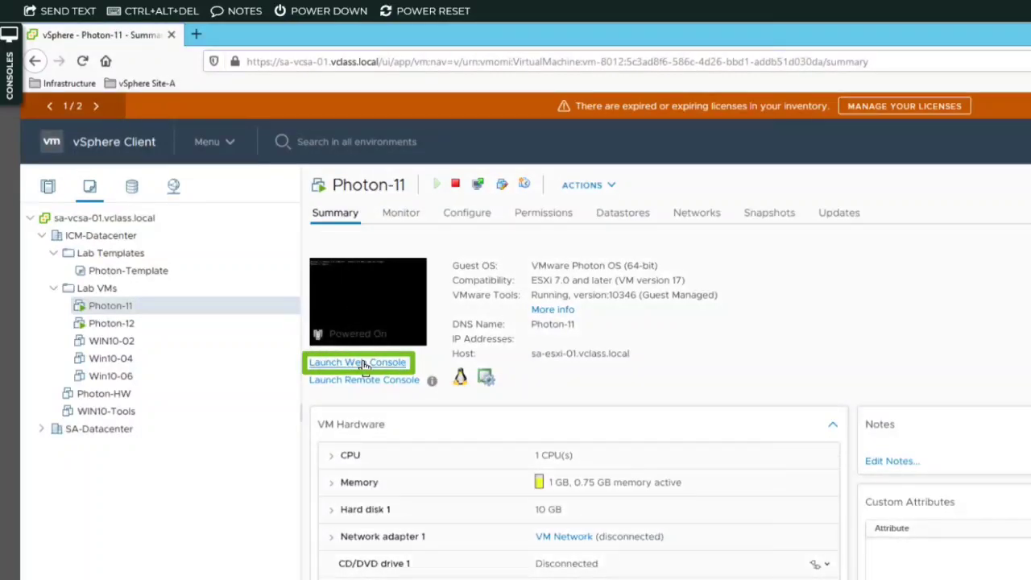
left_click(362, 364)
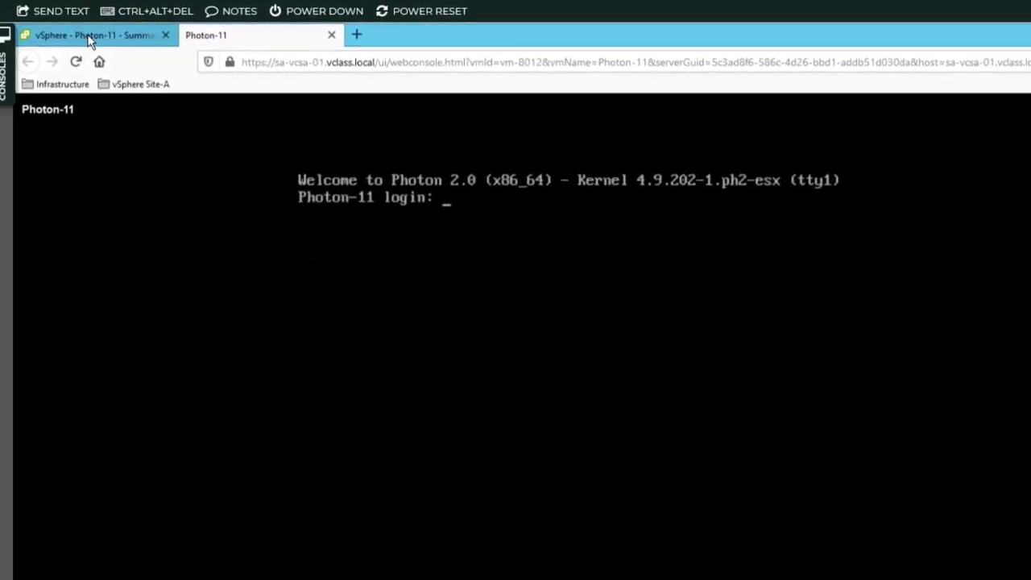
Return to the vSphere Client and launch the web console of Photon-12 from its summary
left_click(89, 39)
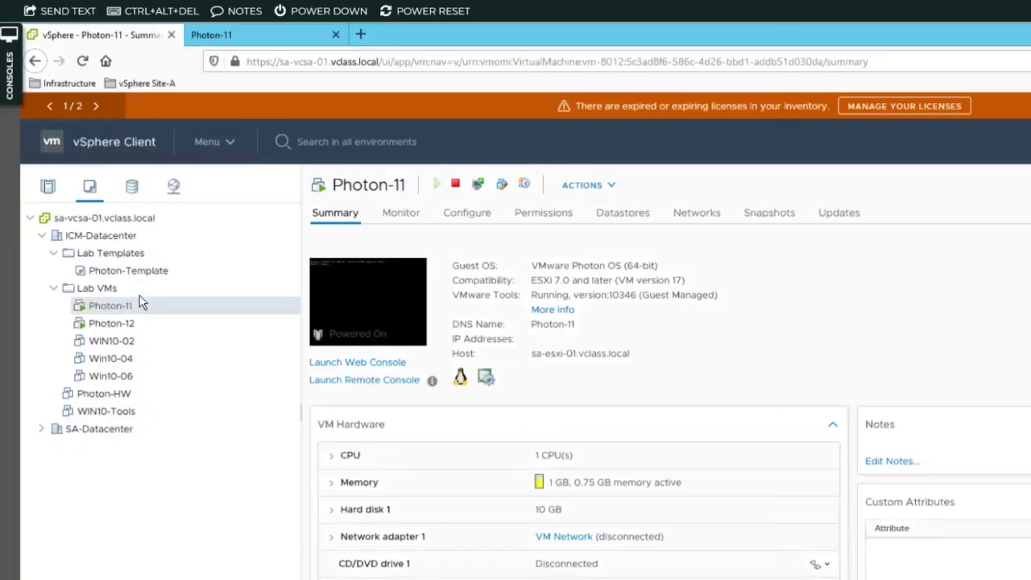
left_click(123, 330)
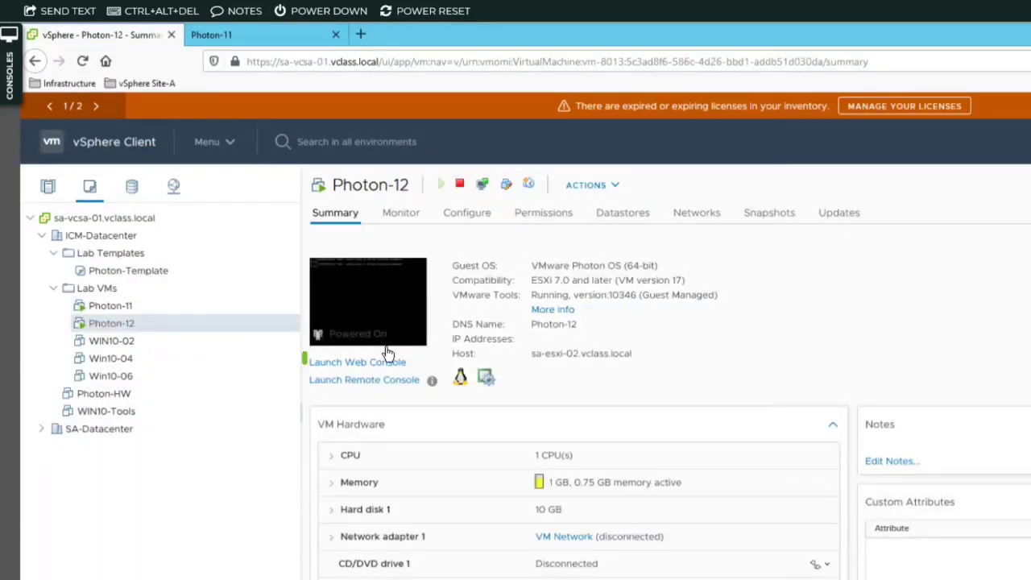
left_click(383, 367)
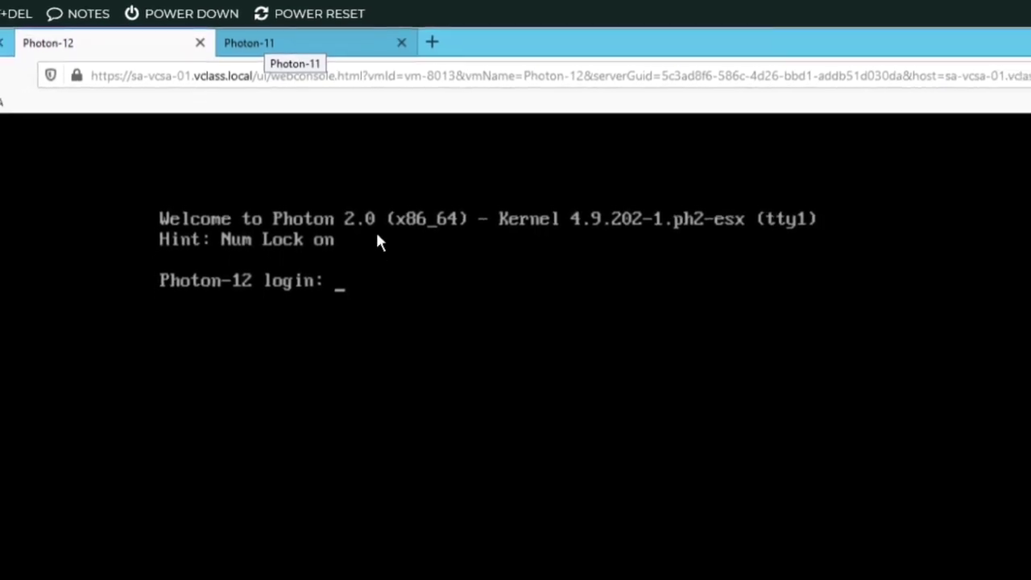
Compare the login prompts in the Photon-11 and Photon-12 consoles and return to the Photon-12 summary
left_click(315, 38)
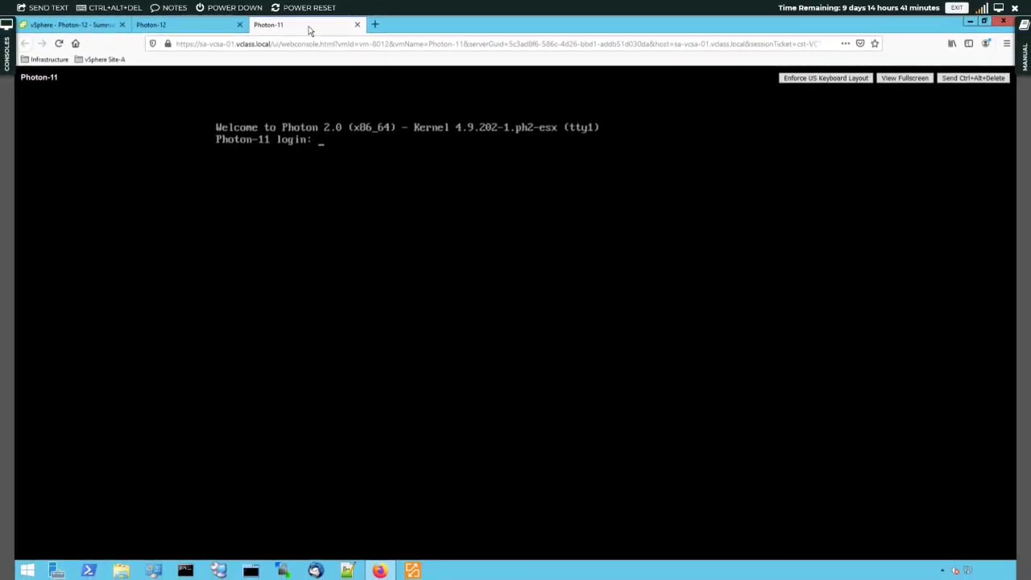
left_click(204, 29)
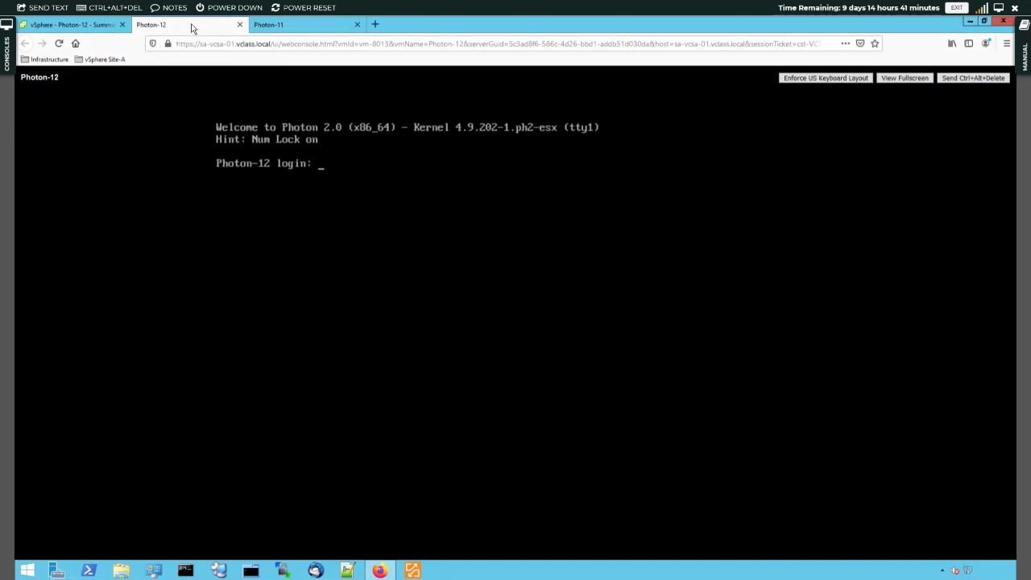
left_click(82, 26)
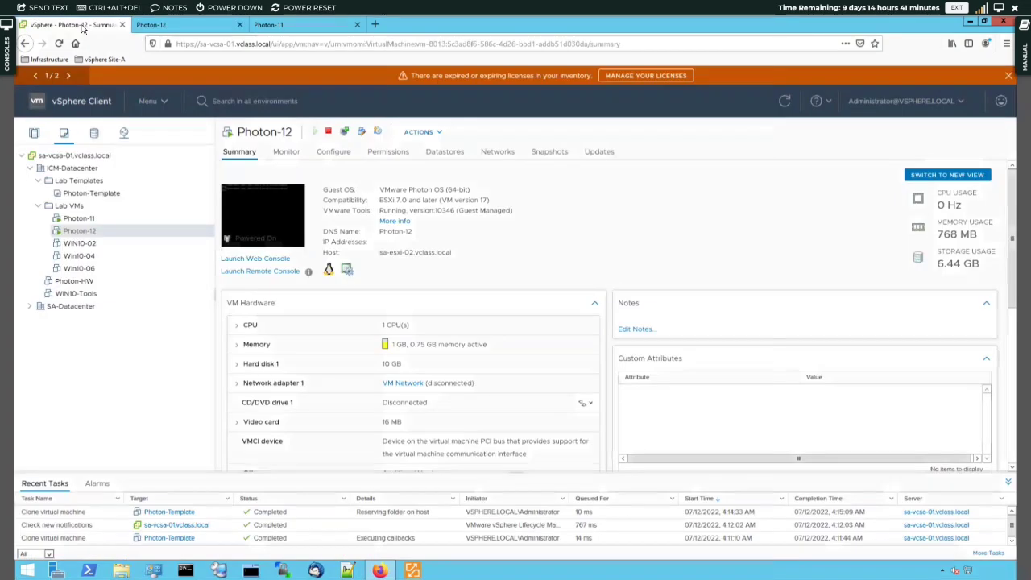